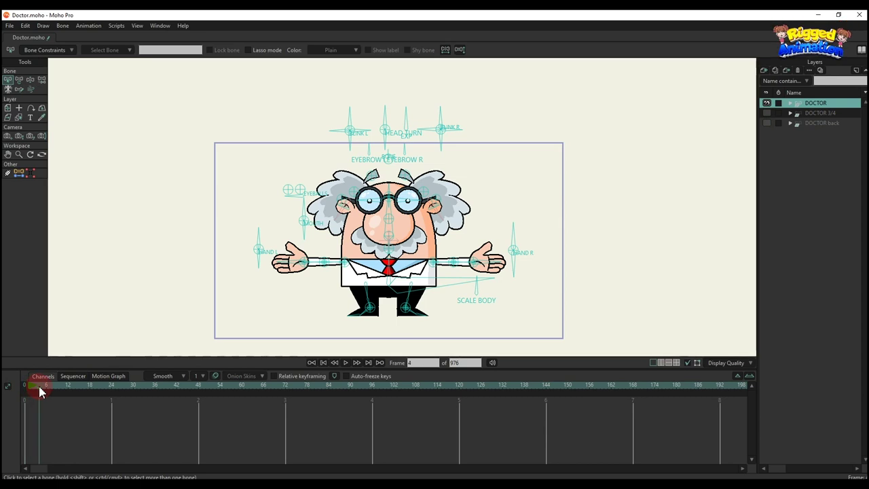
- Rotate the HEAD TURN control bone at frame 4 to test the head turn, and reset its angle
scroll(450, 247, up, 2)
scroll(443, 246, up, 3)
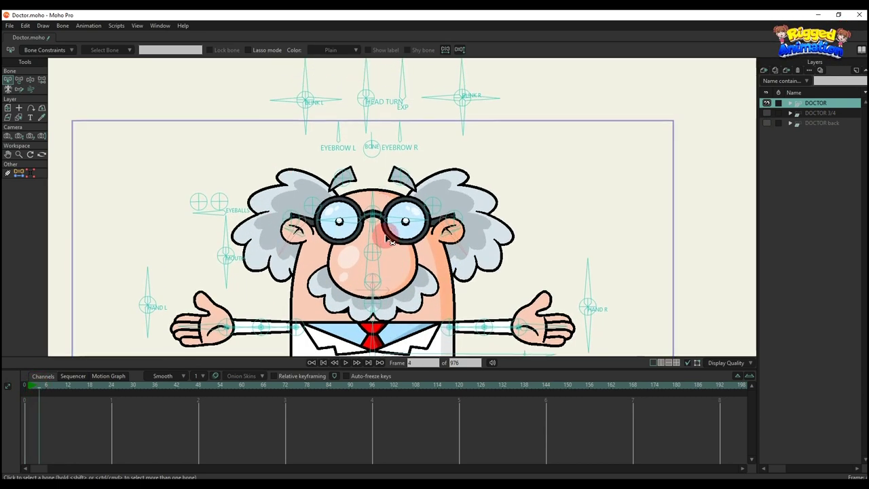
scroll(330, 144, up, 1)
key(t)
drag(368, 102, 408, 123)
click(365, 54)
click(368, 49)
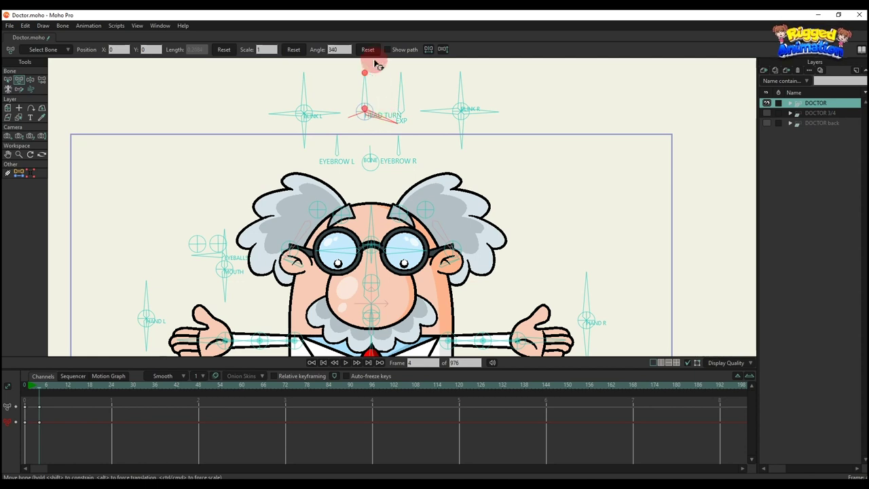
click(367, 50)
- Rotate the BLINK L control bones to test the left eyelid shapes, resetting the bone angle
drag(307, 80, 281, 127)
click(367, 53)
click(366, 53)
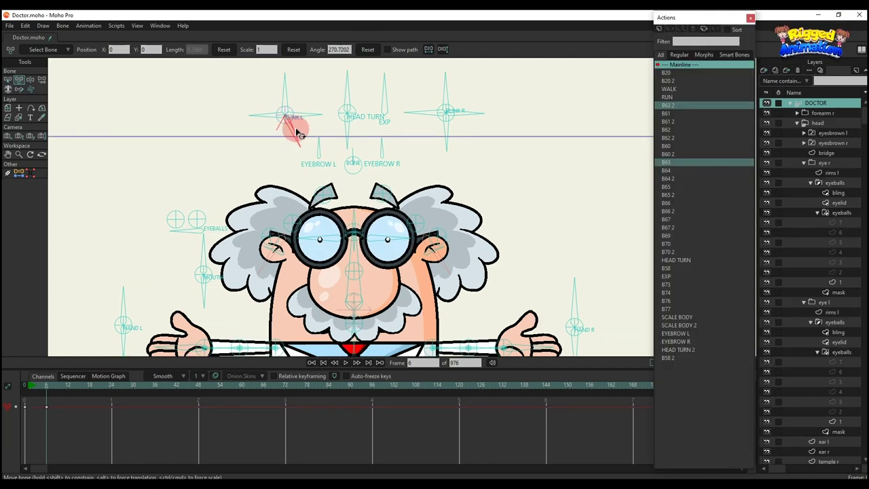
mouse_move(294, 129)
mouse_down()
mouse_move(312, 123)
mouse_move(292, 131)
mouse_up()
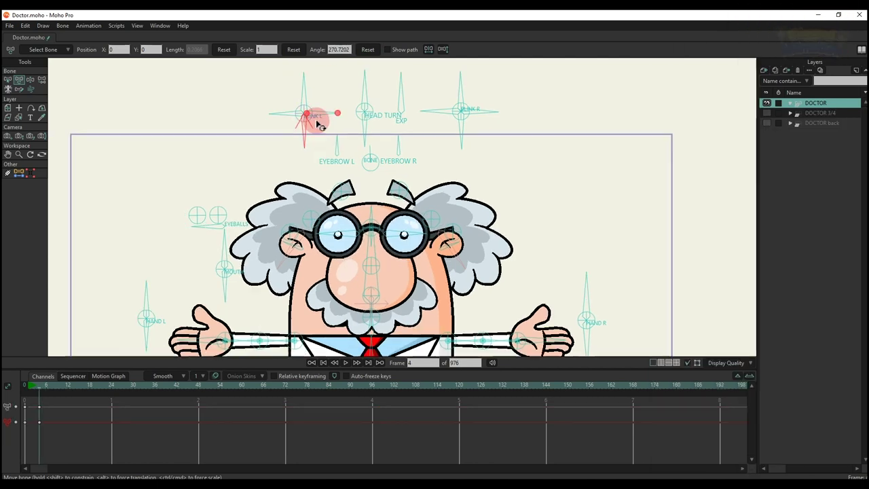
mouse_move(316, 124)
mouse_down()
mouse_move(324, 88)
mouse_move(326, 117)
mouse_up()
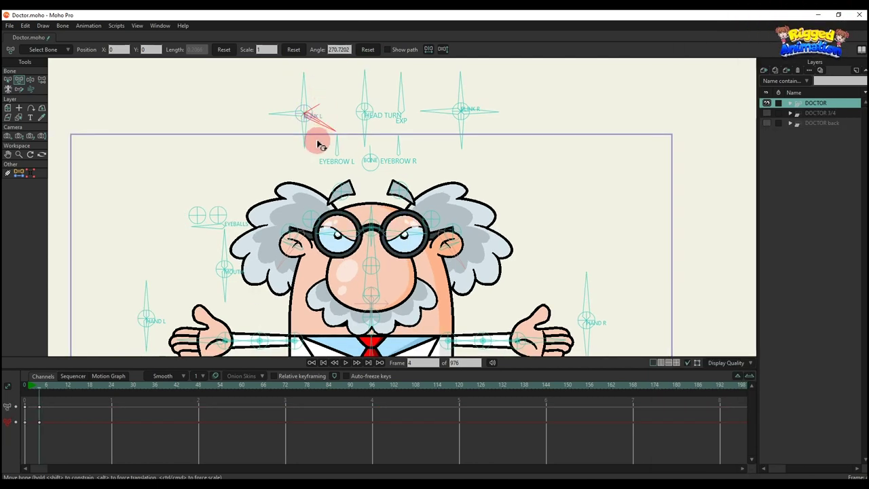
click(369, 50)
- Rotate the BLINK R control bones to test the right eyelid shapes, resetting the angle between poses
drag(459, 86, 440, 144)
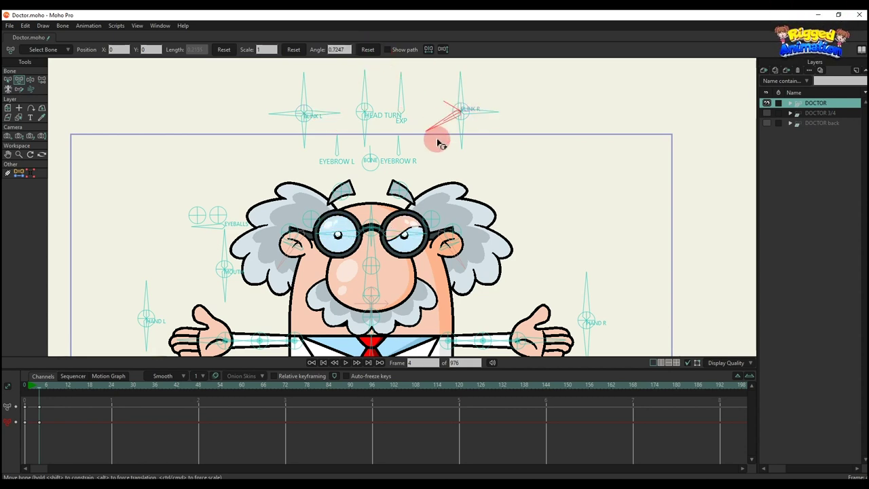
click(370, 50)
drag(453, 107, 475, 140)
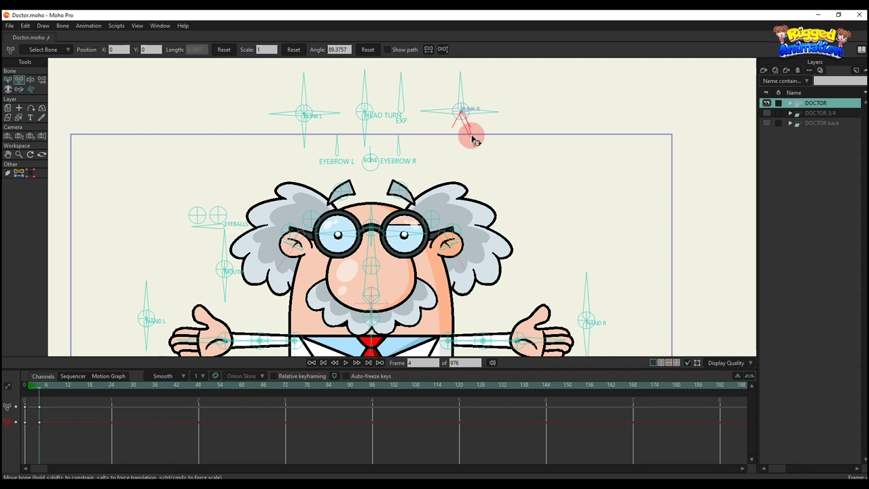
click(370, 51)
drag(467, 108, 479, 130)
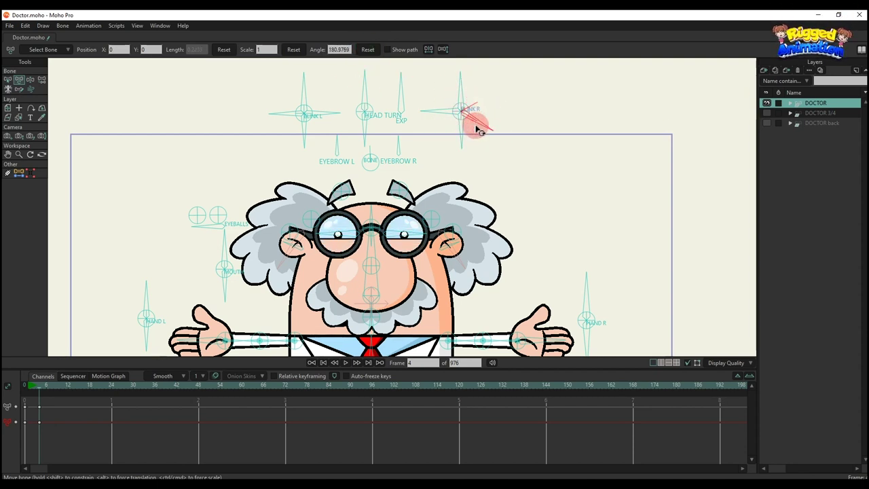
- Rotate the EXP bone through the heart and spiral eye expressions, playing the timeline to preview each pose
scroll(401, 101, up, 2)
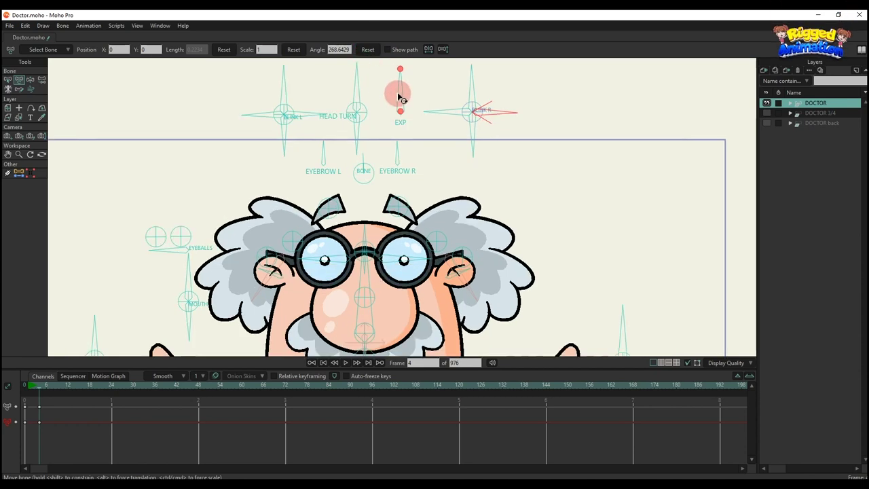
drag(398, 92, 434, 101)
key(space)
key(space)
key(space)
key(space)
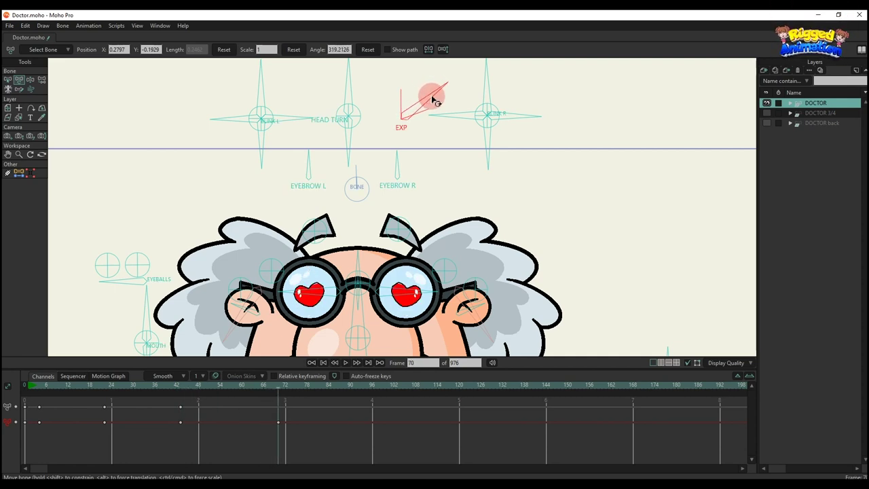
key(space)
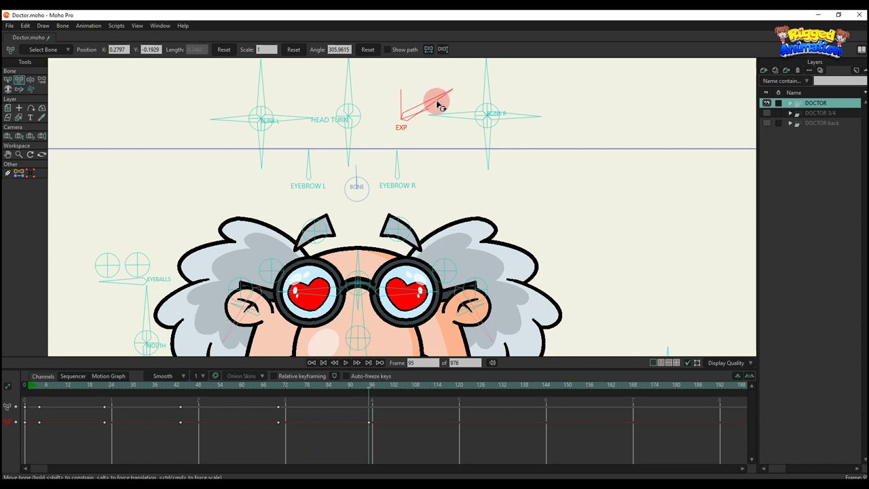
key(space)
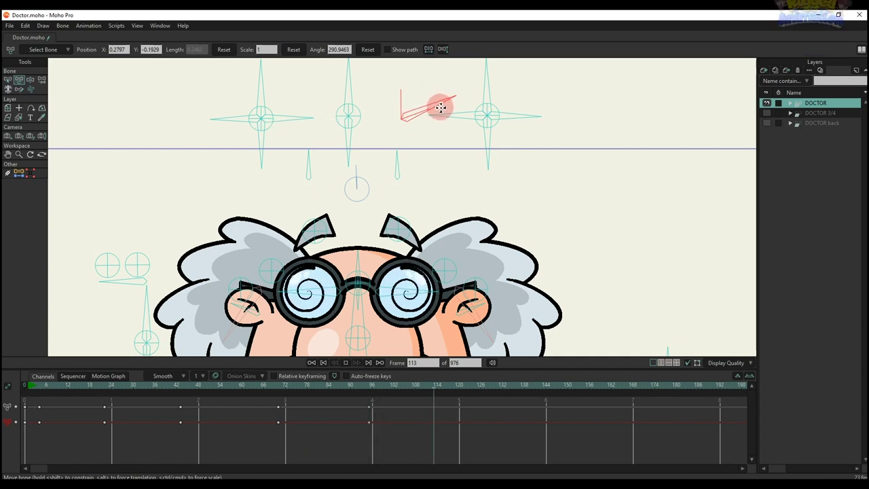
key(space)
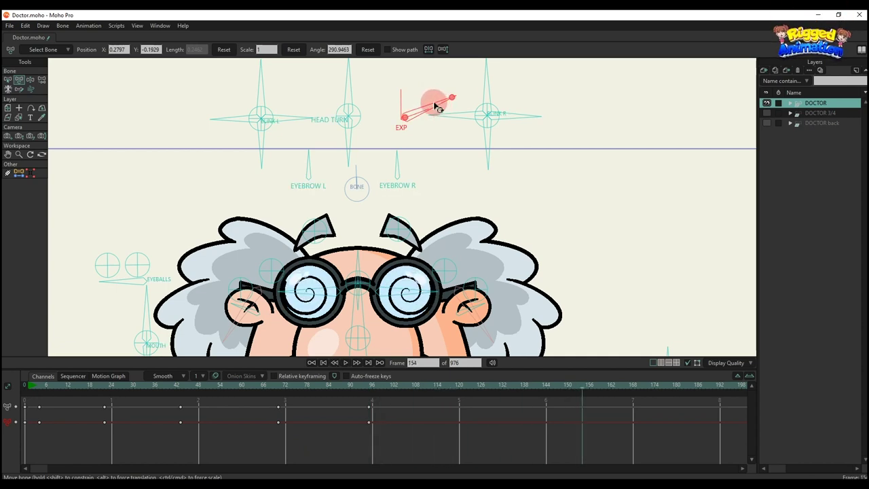
- Rotate the EXP bone to preview the bloodshot eyes, and delete all keyframes from the timeline
drag(436, 102, 441, 117)
key(space)
key(space)
drag(641, 425, 20, 334)
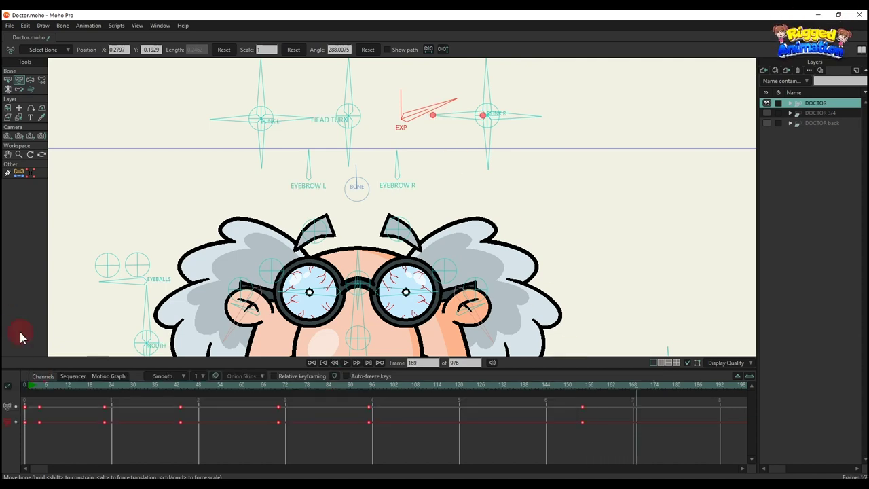
key(Delete)
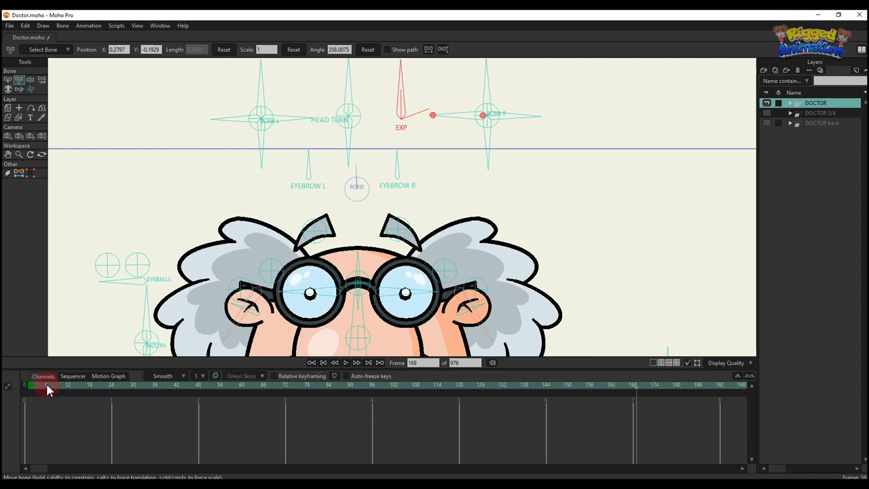
- Move and rotate the EYEBROW L and EYEBROW R control bones at frame 6 to test both eyebrows
scroll(354, 265, down, 2)
drag(359, 259, 362, 230)
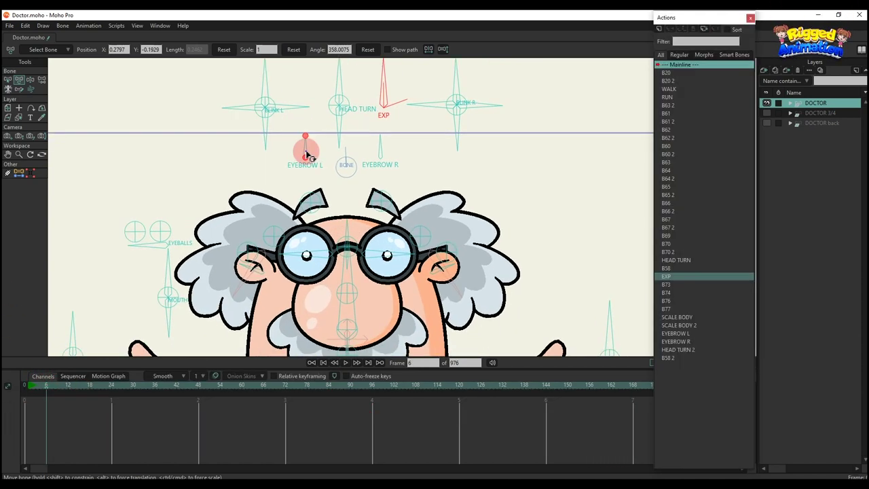
drag(306, 154, 303, 138)
click(303, 137)
click(306, 135)
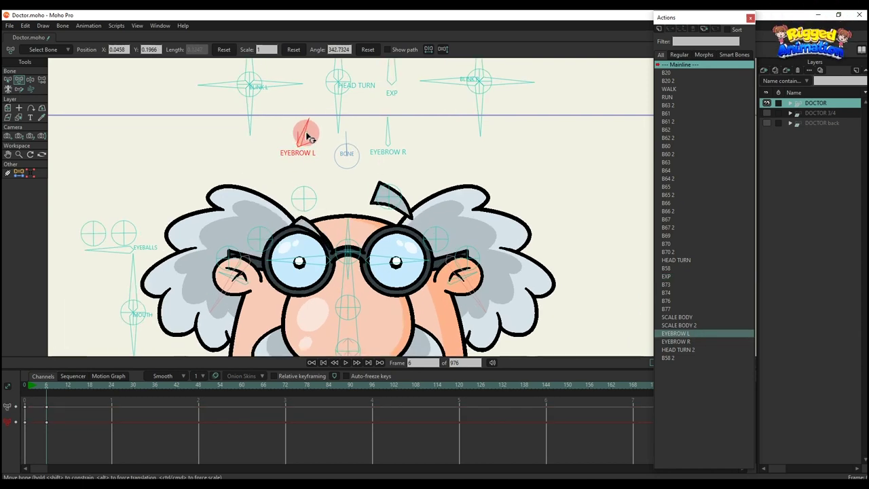
drag(312, 138, 387, 133)
- Move the EYEBALLS control and its individual eye bones to test the pupils, and undo those moves
scroll(351, 207, down, 5)
scroll(271, 197, up, 4)
click(264, 195)
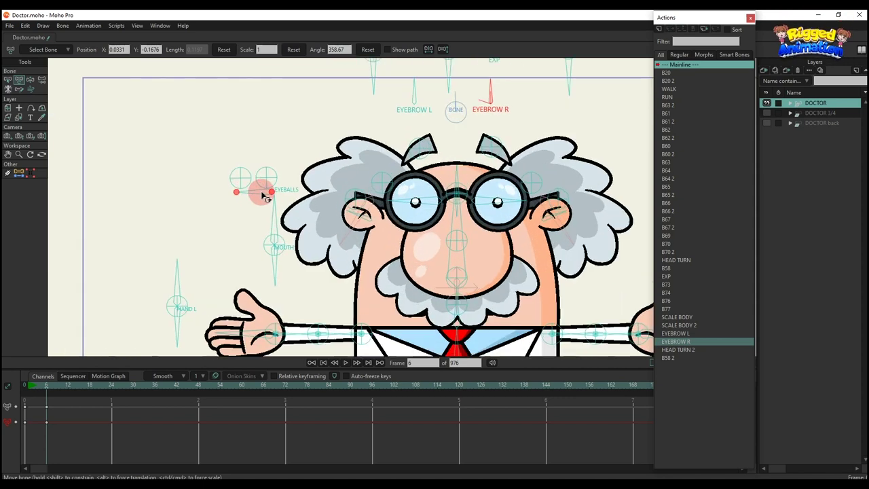
scroll(265, 193, up, 3)
drag(277, 179, 126, 144)
drag(75, 167, 90, 191)
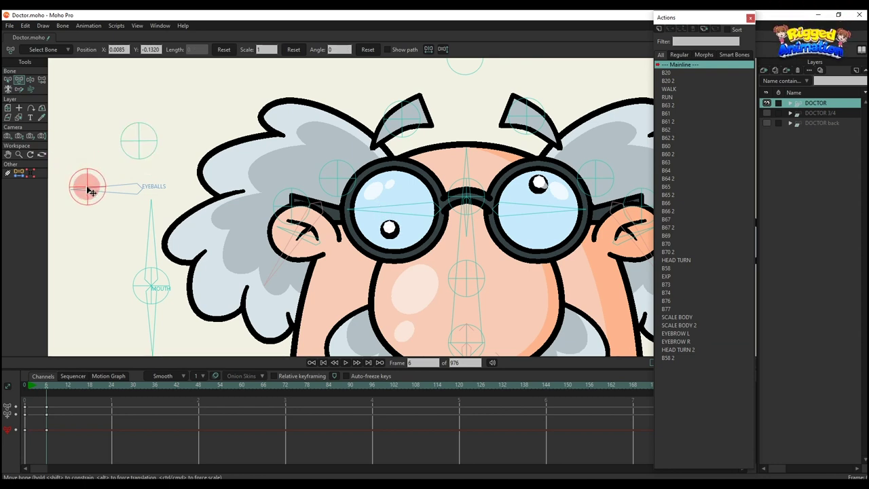
scroll(127, 183, down, 2)
key(ctrl+z)
key(ctrl+z)
key(ctrl+z)
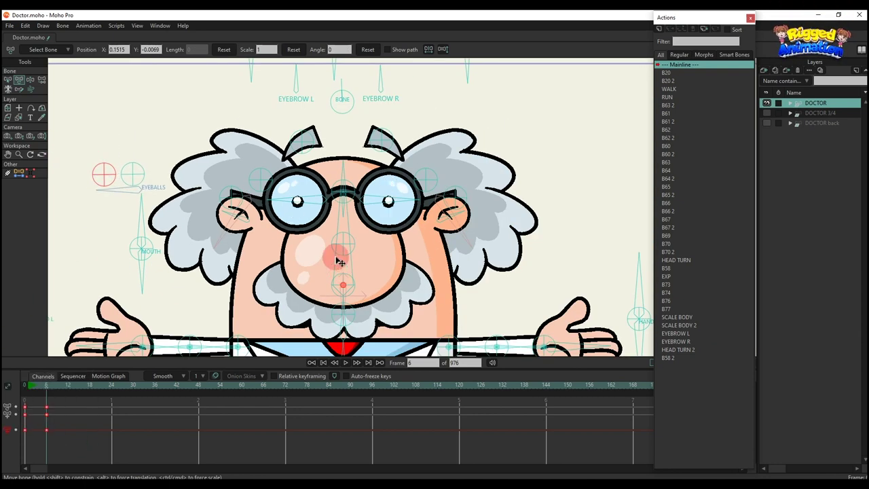
- Rotate the MOUTH control bones to test the open mouth shapes, and delete the resulting keyframes
scroll(338, 253, down, 3)
drag(241, 232, 229, 195)
scroll(220, 203, up, 3)
click(259, 205)
scroll(285, 205, down, 2)
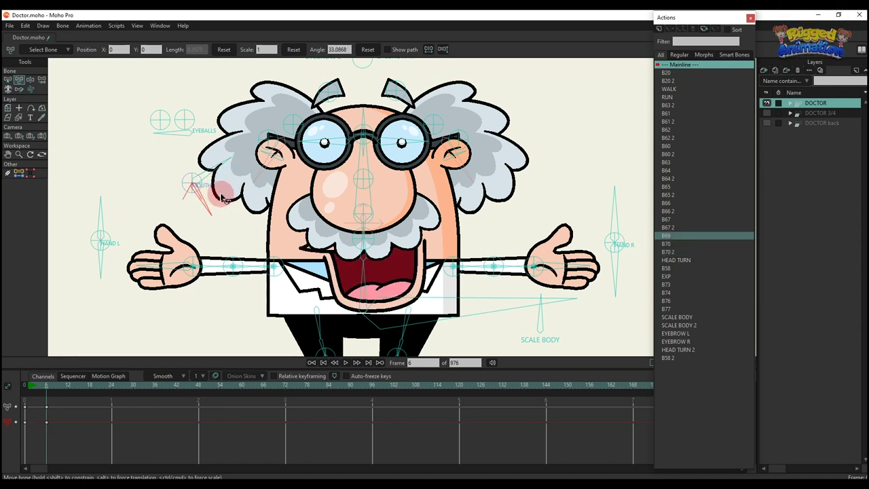
drag(183, 203, 193, 210)
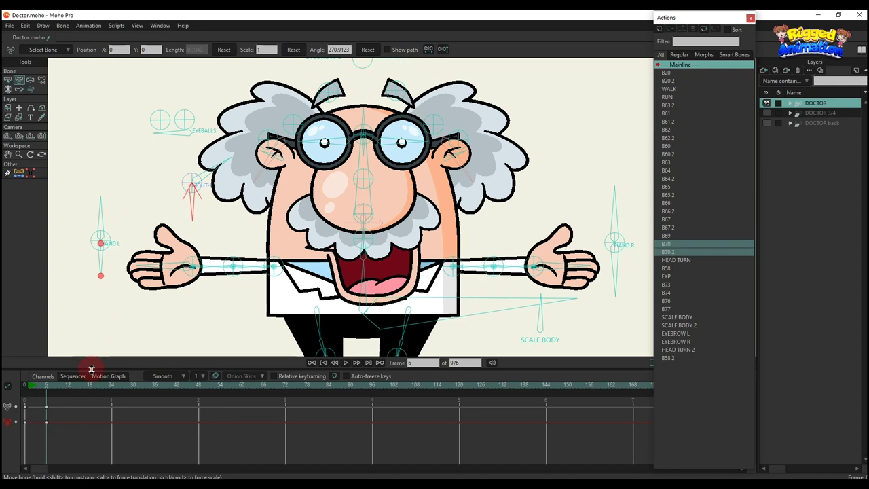
drag(105, 441, 2, 361)
key(Delete)
- Tilt the head bone and move the bone below the moustache to test them, and delete the keyframes
scroll(285, 262, down, 2)
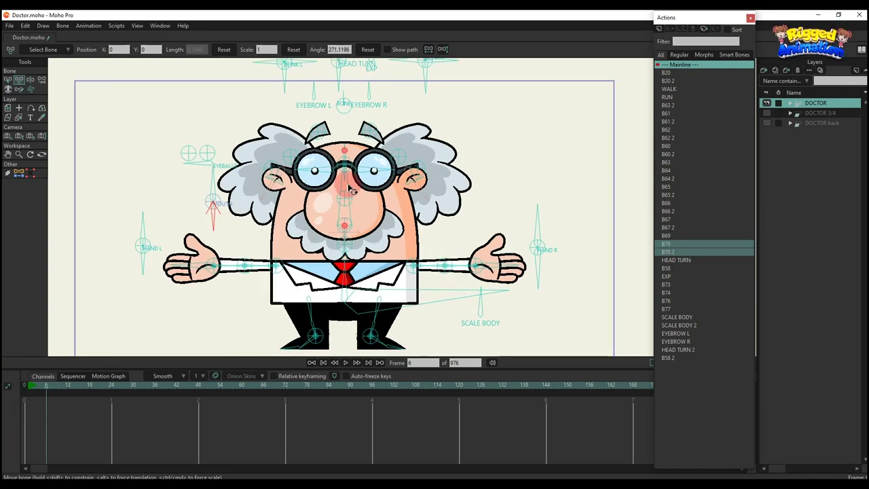
mouse_move(351, 192)
mouse_down()
mouse_move(356, 185)
mouse_move(341, 180)
mouse_move(358, 184)
mouse_move(335, 181)
mouse_up()
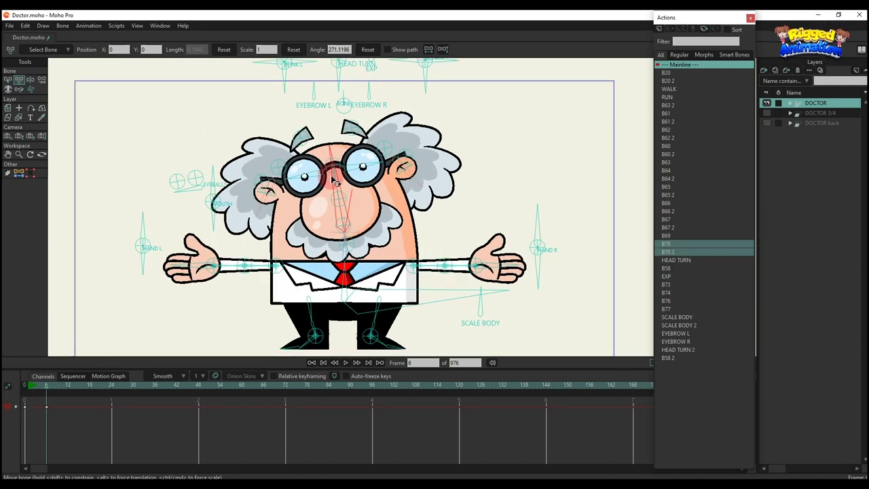
click(345, 252)
scroll(344, 253, up, 1)
mouse_move(346, 258)
mouse_down()
mouse_move(330, 253)
mouse_move(359, 252)
mouse_move(343, 249)
mouse_up()
drag(125, 417, 5, 329)
key(Delete)
- Tilt the torso bone to test the body movement, and delete the resulting keyframes
scroll(301, 285, down, 3)
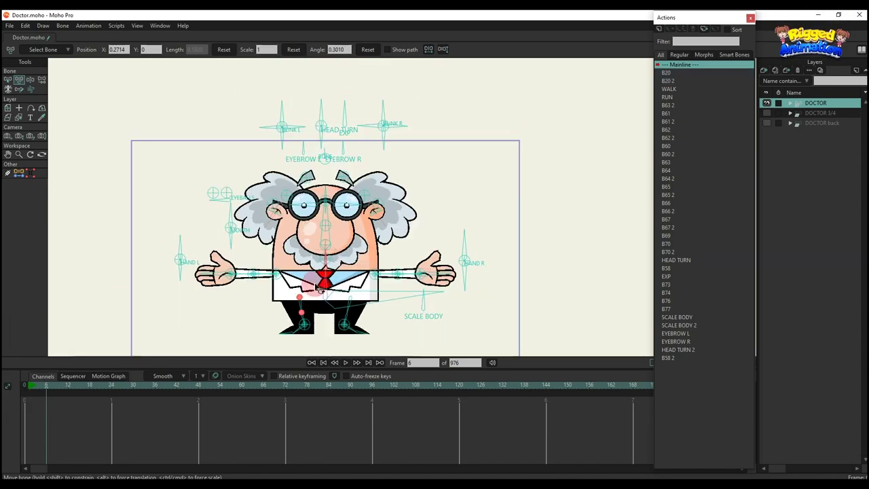
scroll(305, 326, up, 2)
drag(336, 270, 344, 252)
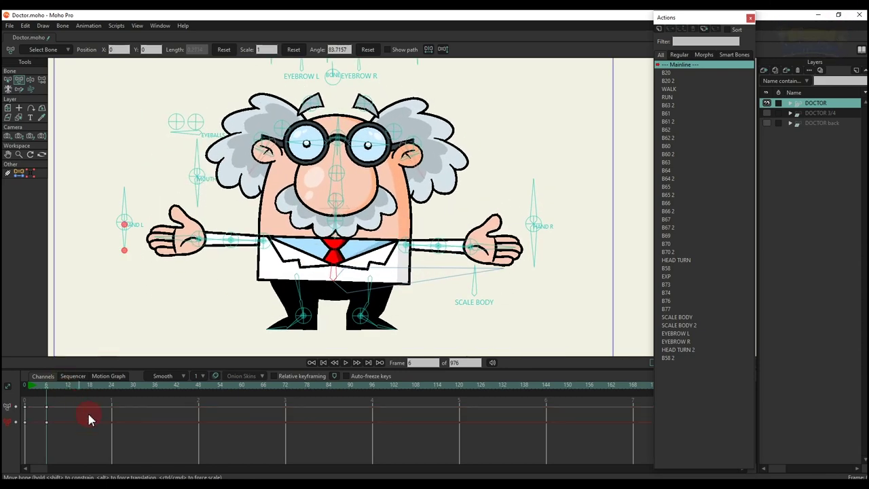
drag(98, 425, 8, 367)
key(Delete)
- Switch both hand shapes with the HAND L and HAND R control bones, and bend the right arm inward
drag(125, 198, 136, 220)
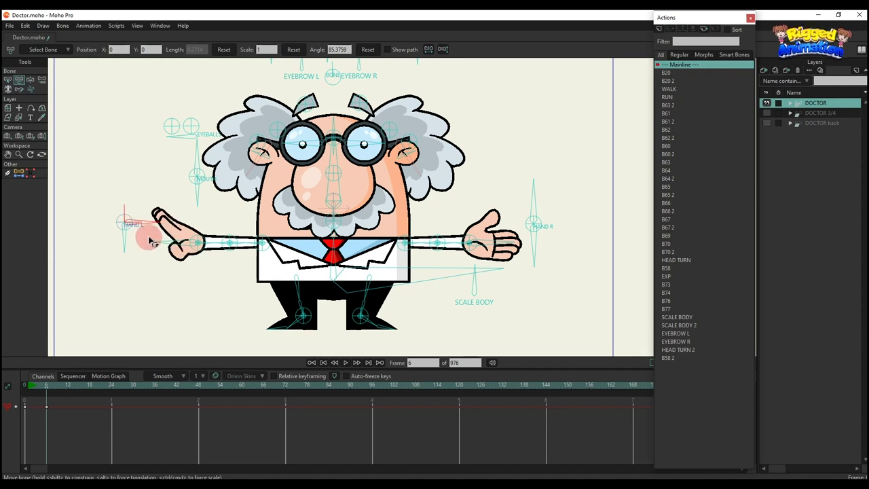
drag(578, 201, 499, 237)
scroll(483, 250, up, 2)
mouse_move(457, 266)
mouse_down()
mouse_move(452, 260)
mouse_move(450, 286)
mouse_move(466, 277)
mouse_up()
drag(449, 241, 462, 206)
click(398, 214)
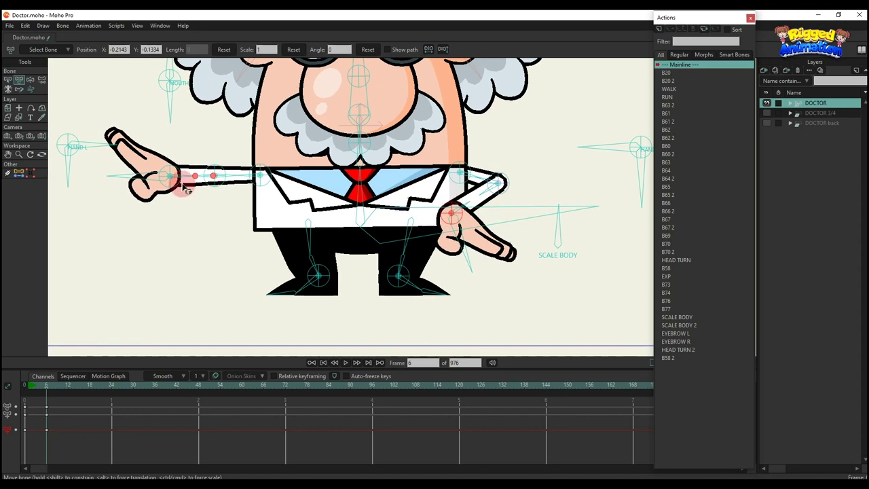
- Bend the left arm and bring both hands together in front of the body at frame 6
drag(183, 190, 246, 261)
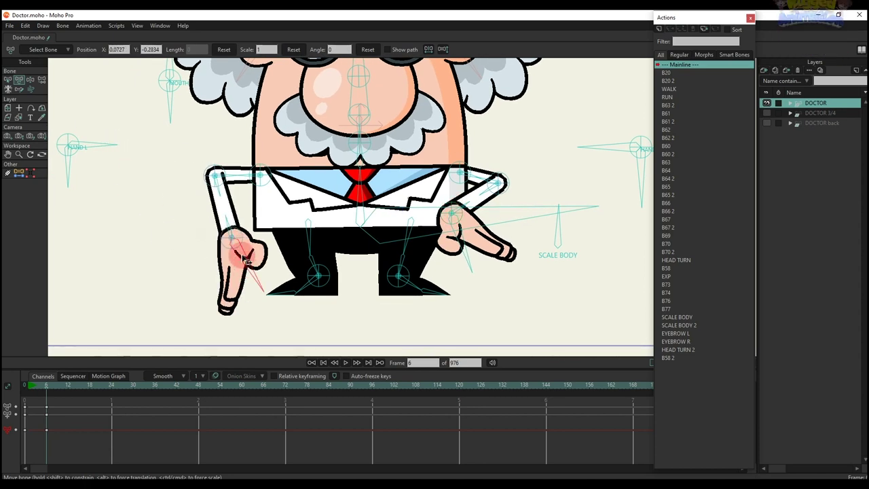
drag(224, 194, 438, 211)
click(306, 200)
scroll(442, 208, down, 3)
drag(502, 188, 448, 209)
scroll(444, 184, up, 3)
click(202, 198)
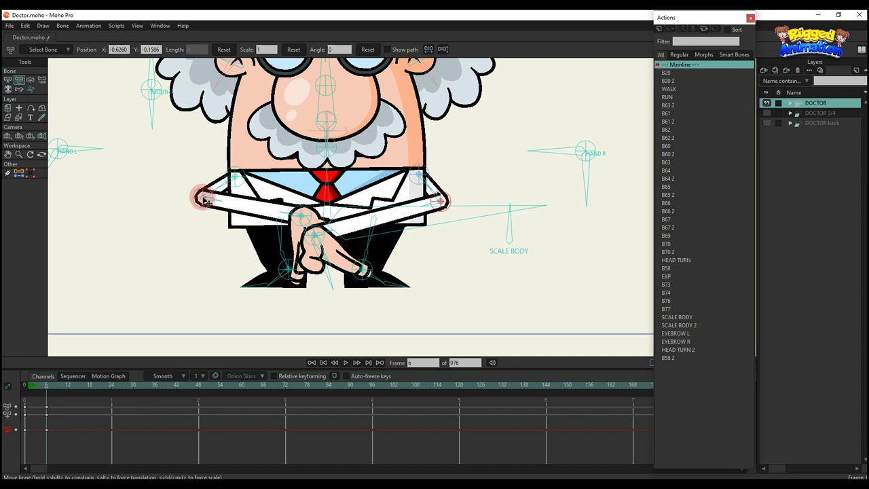
- Adjust the left elbow and rotate both hands upward into a palms-together pose
mouse_move(196, 201)
mouse_down()
mouse_move(167, 196)
mouse_move(198, 205)
mouse_up()
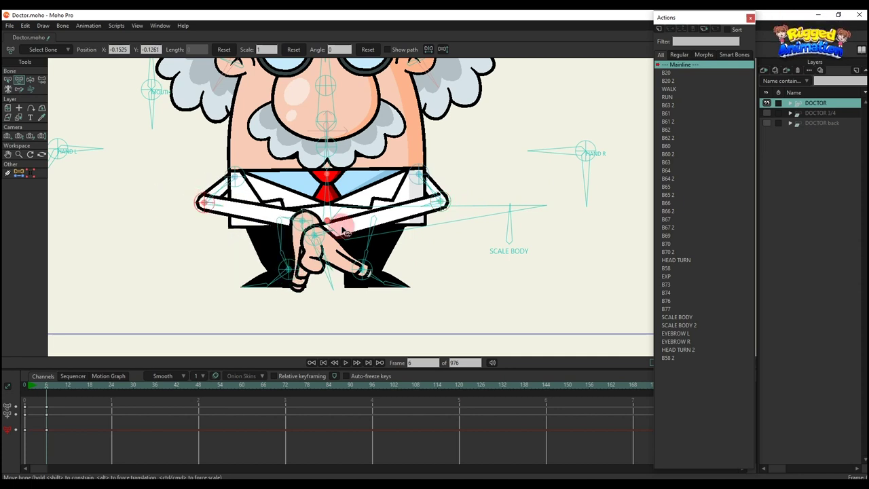
drag(326, 262, 297, 201)
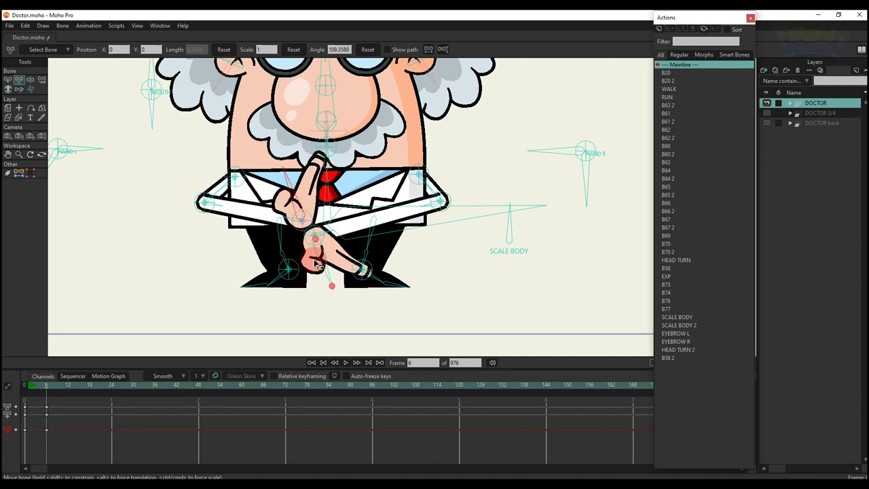
drag(317, 264, 319, 187)
scroll(336, 180, down, 2)
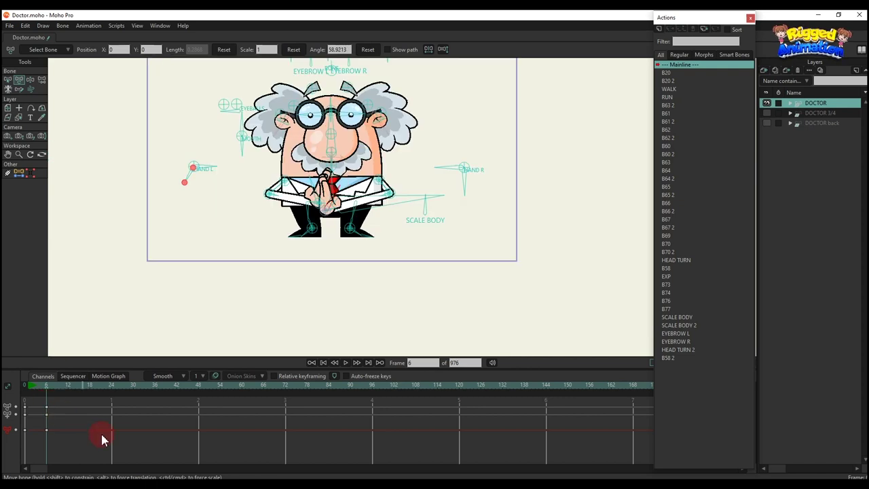
- Pull the left hand away from the right hand and out to the side of the body
drag(117, 439, 3, 373)
scroll(349, 210, up, 3)
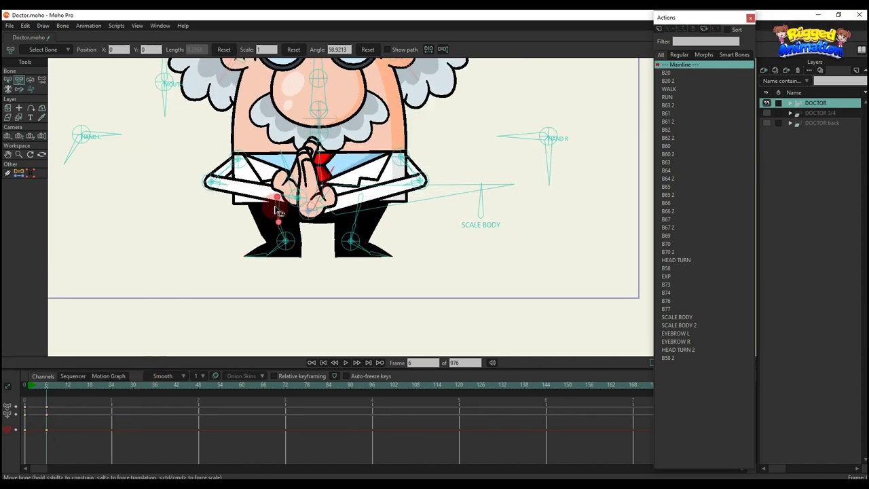
drag(308, 197, 151, 230)
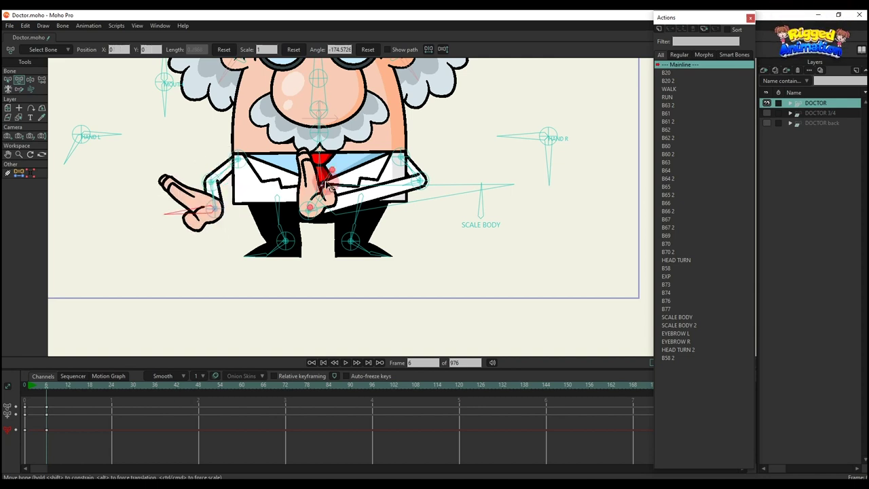
- Move the right hand out beside the body, rotate the left hand downward, and adjust the HAND L and HAND R control bones
drag(328, 184, 471, 194)
drag(188, 175, 202, 239)
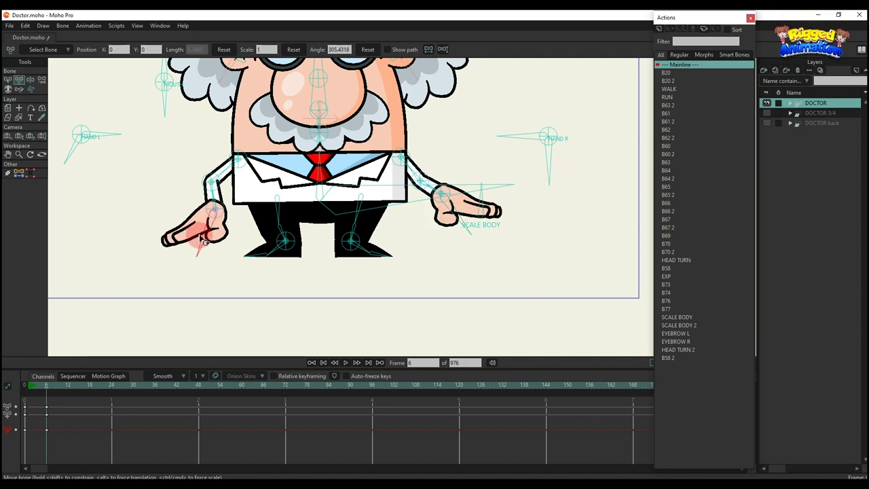
click(548, 162)
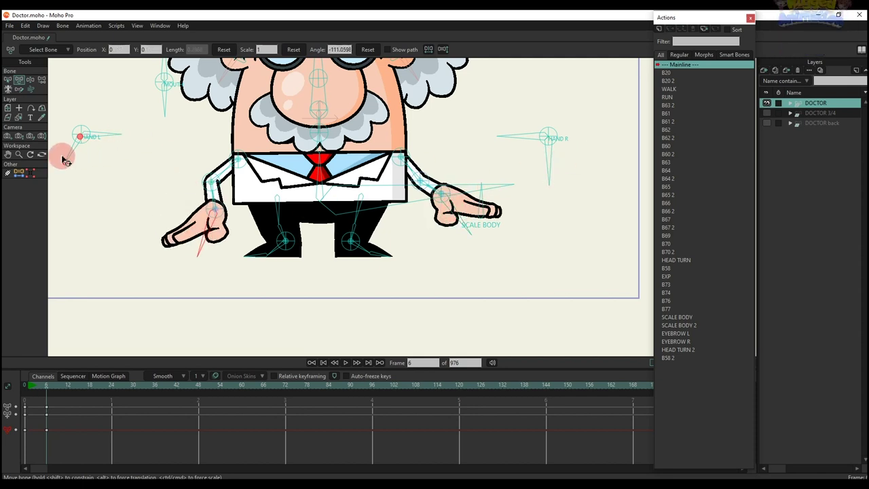
click(442, 189)
drag(451, 193, 432, 205)
click(605, 143)
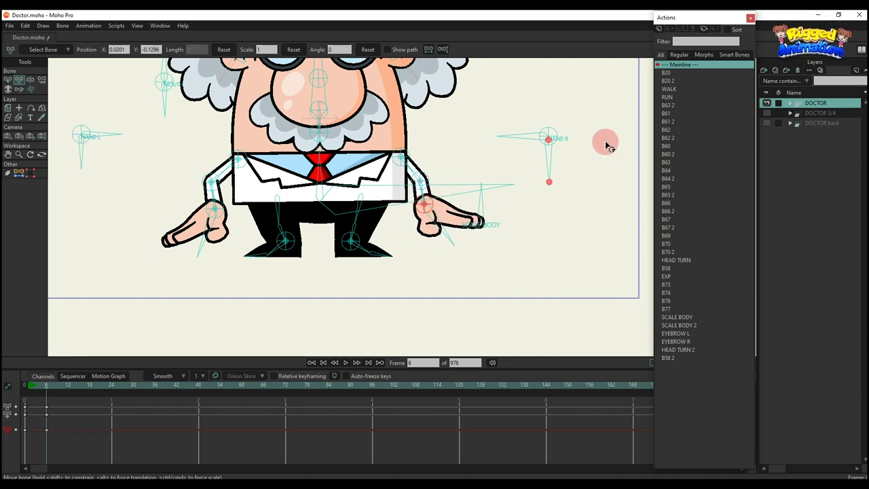
click(440, 209)
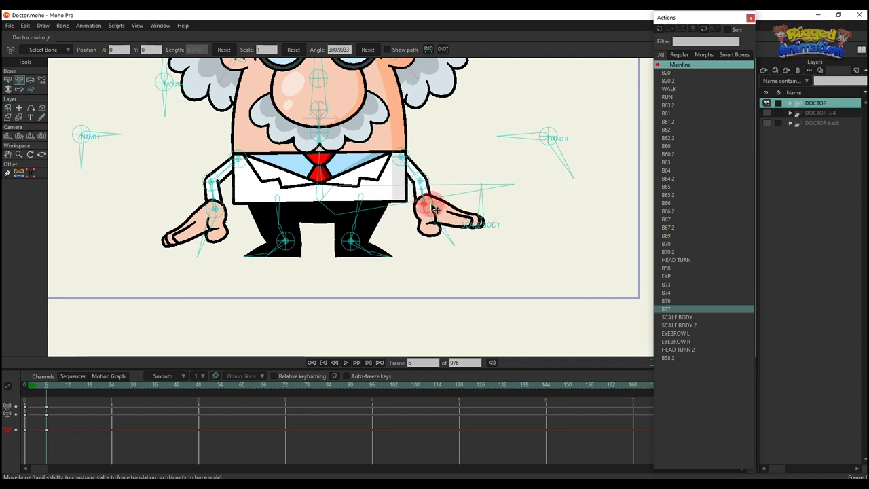
- Tuck the right and left hands behind the Doctor's back by bending both arms inward
drag(436, 209, 369, 214)
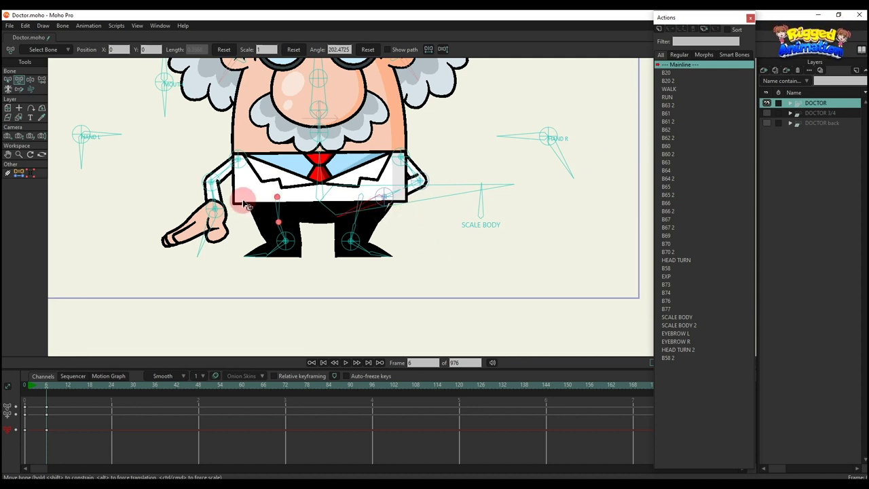
drag(230, 214, 237, 192)
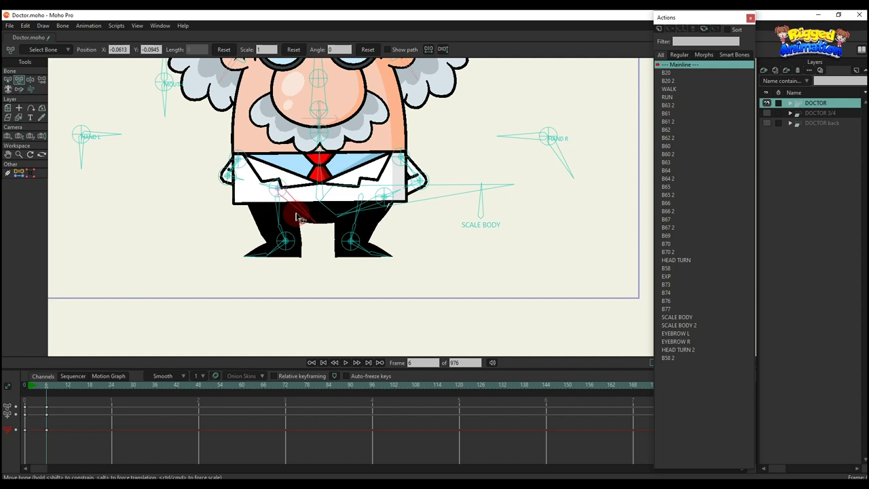
scroll(313, 209, up, 1)
scroll(303, 182, down, 3)
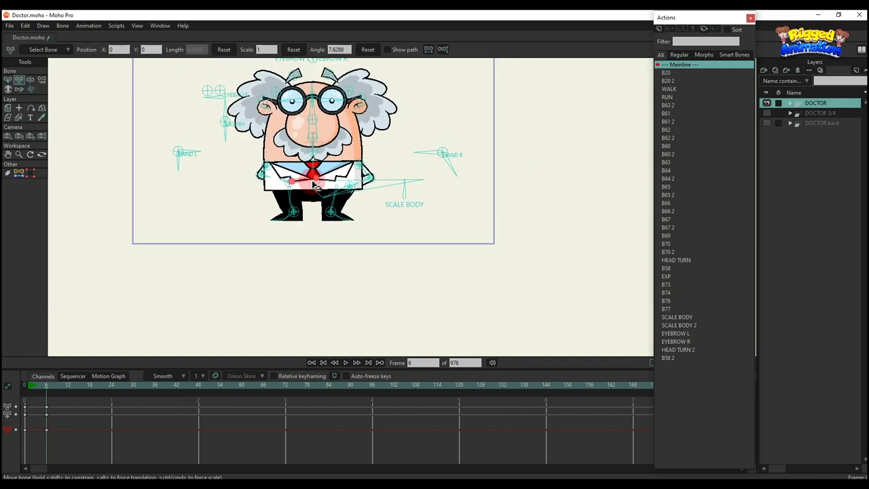
drag(318, 167, 396, 205)
scroll(406, 186, up, 1)
drag(397, 172, 364, 181)
scroll(378, 184, down, 1)
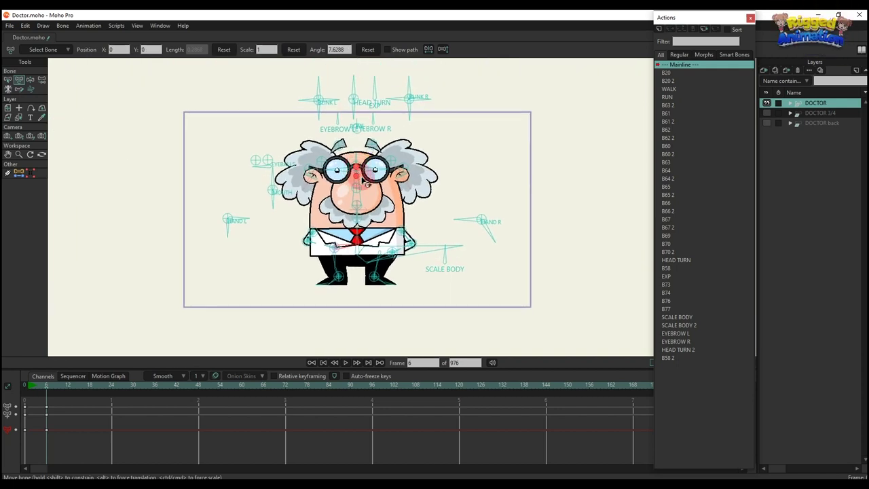
- Test the SCALE BODY control bone and delete all pose keyframes to reset the rig
scroll(444, 264, up, 2)
mouse_move(446, 256)
mouse_down()
mouse_move(462, 260)
mouse_move(432, 254)
mouse_move(454, 255)
mouse_up()
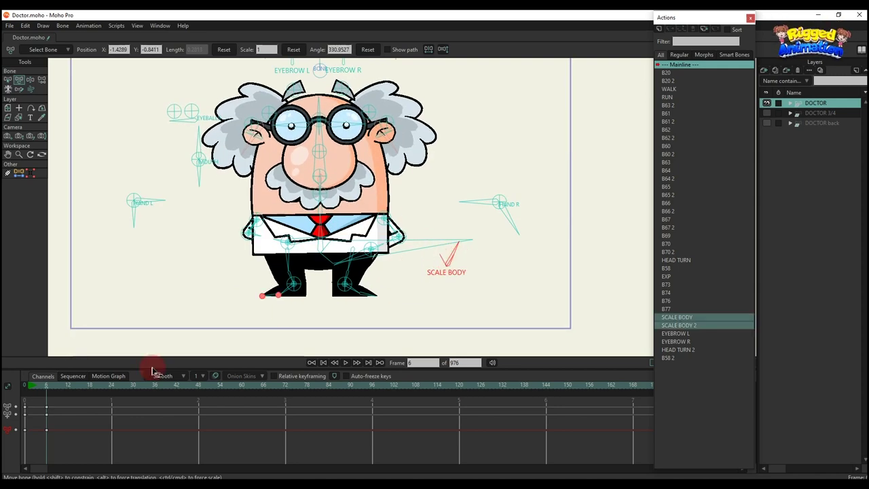
drag(124, 431, 5, 350)
key(Delete)
scroll(231, 272, down, 2)
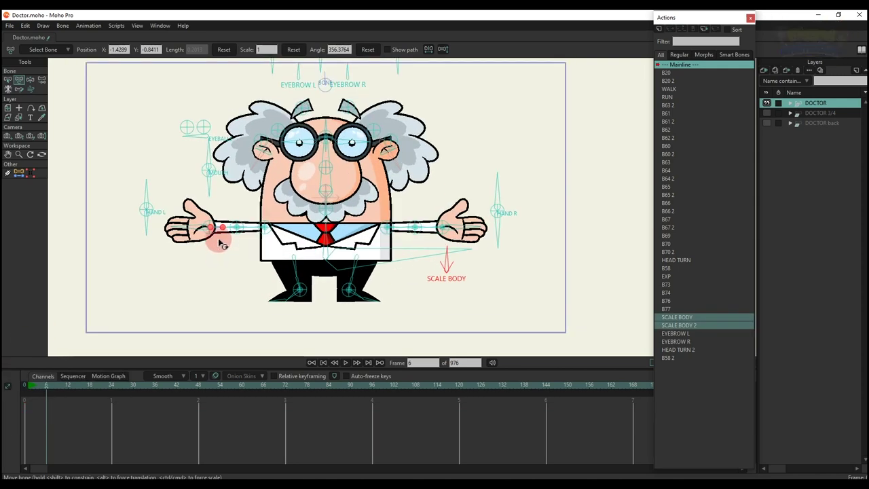
- Bend the left arm at frame 6, bring the hand in beside the chest and rotate the open palm upward
drag(210, 228, 184, 266)
click(226, 221)
scroll(228, 221, up, 2)
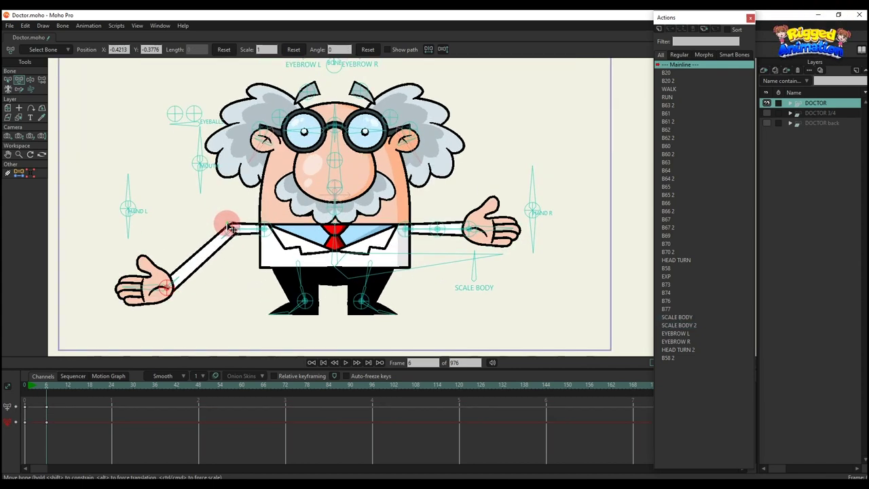
drag(229, 222, 188, 278)
scroll(188, 277, up, 2)
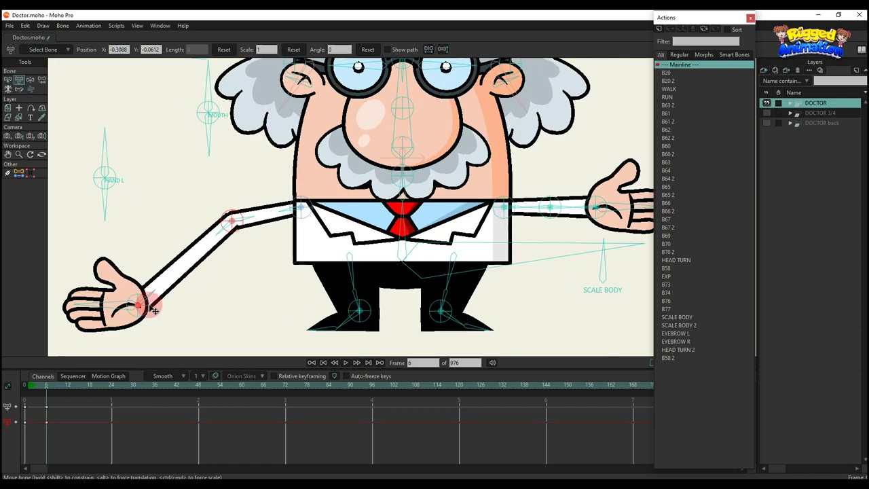
drag(152, 305, 265, 197)
scroll(280, 243, up, 2)
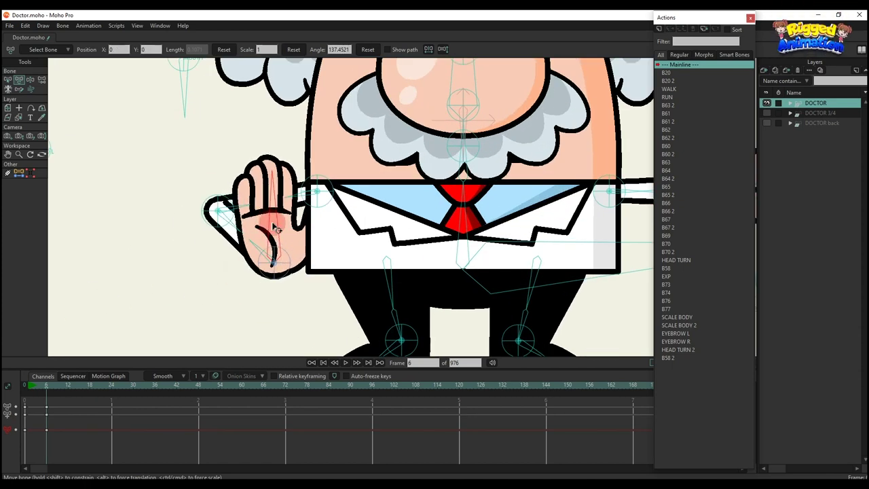
scroll(285, 250, down, 2)
drag(283, 246, 278, 225)
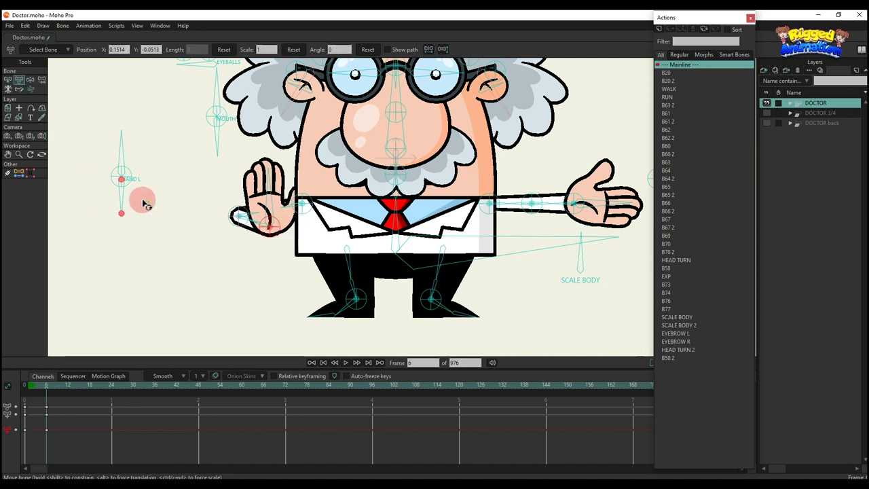
- Switch the left hand to a thumbs-up shape with the HAND L control bones and position it beside the body
drag(143, 201, 89, 179)
scroll(230, 204, up, 1)
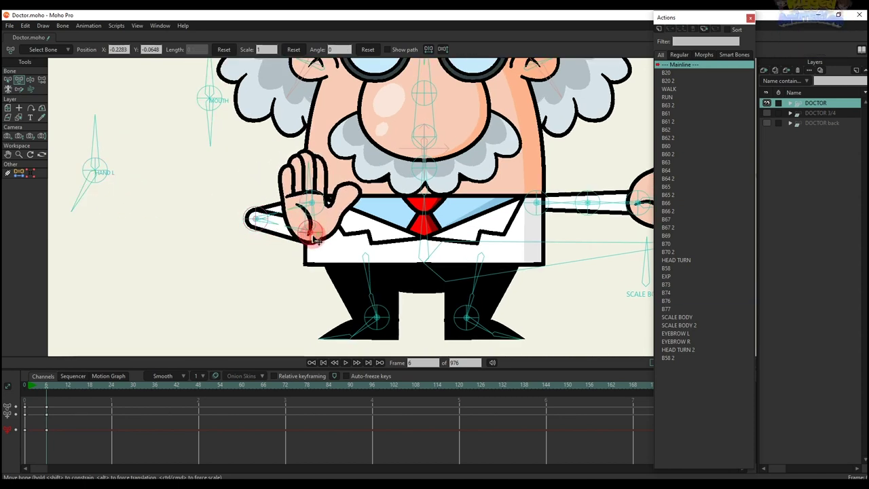
drag(97, 134, 142, 170)
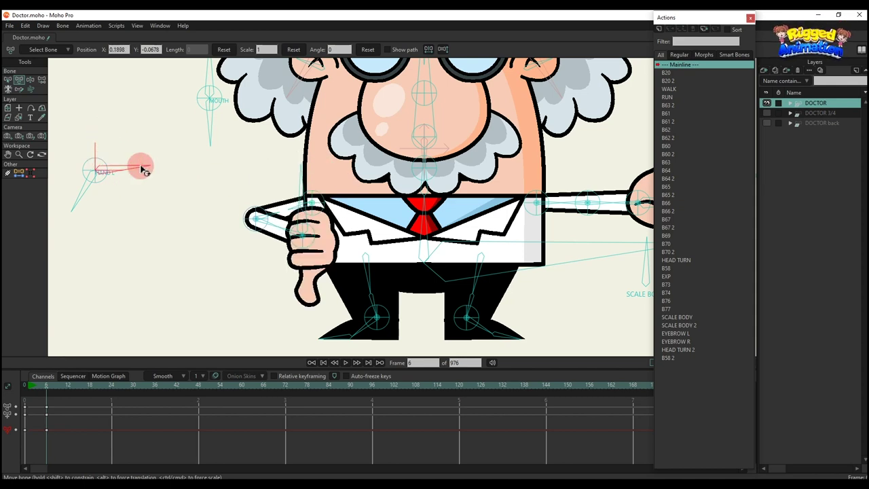
scroll(275, 207, down, 1)
scroll(301, 227, up, 1)
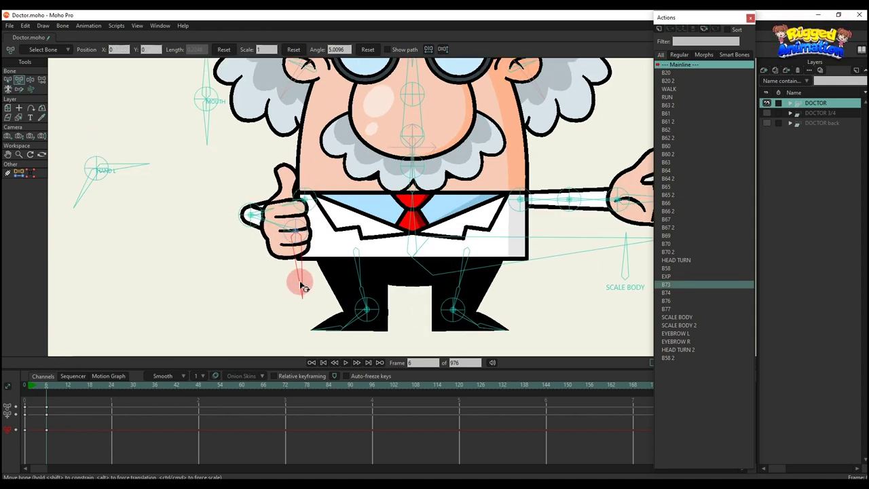
scroll(299, 268, down, 4)
scroll(325, 249, up, 2)
scroll(328, 248, down, 1)
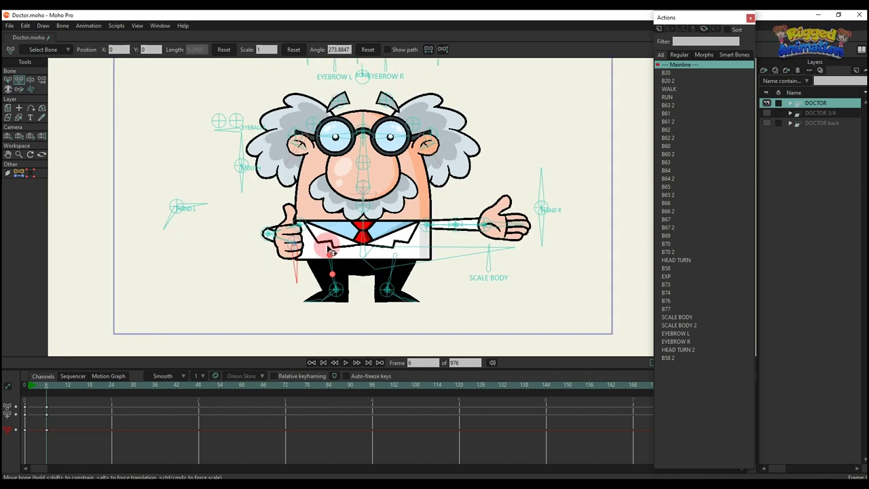
scroll(309, 246, up, 1)
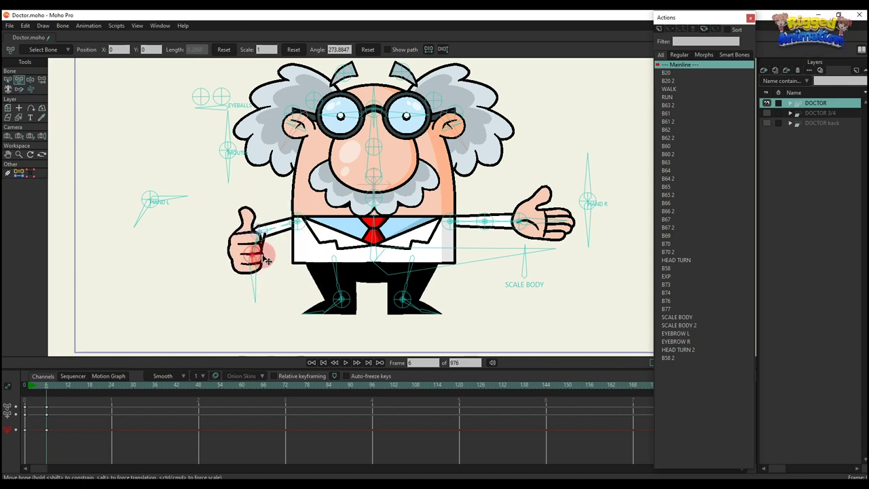
drag(233, 246, 293, 247)
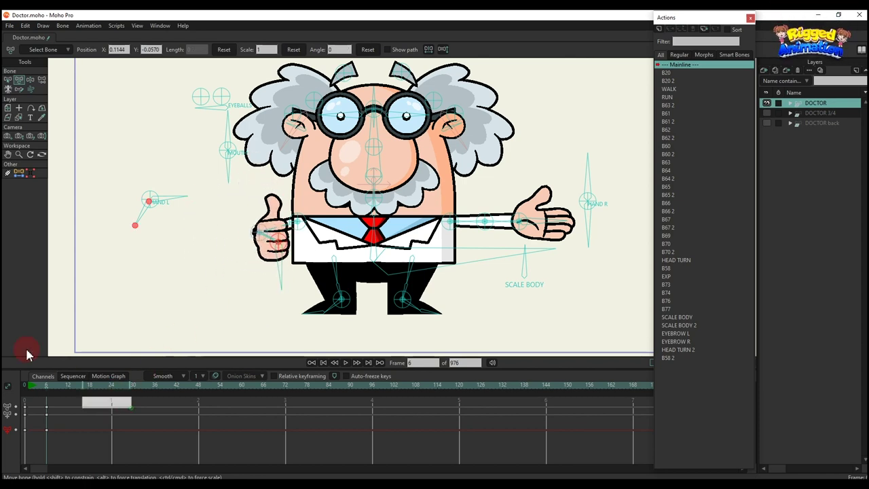
- Undo the left hand's thumbs-up changes and delete the remaining pose keyframes
key(ctrl+z)
scroll(446, 258, down, 4)
drag(513, 266, 450, 262)
key(ctrl+z)
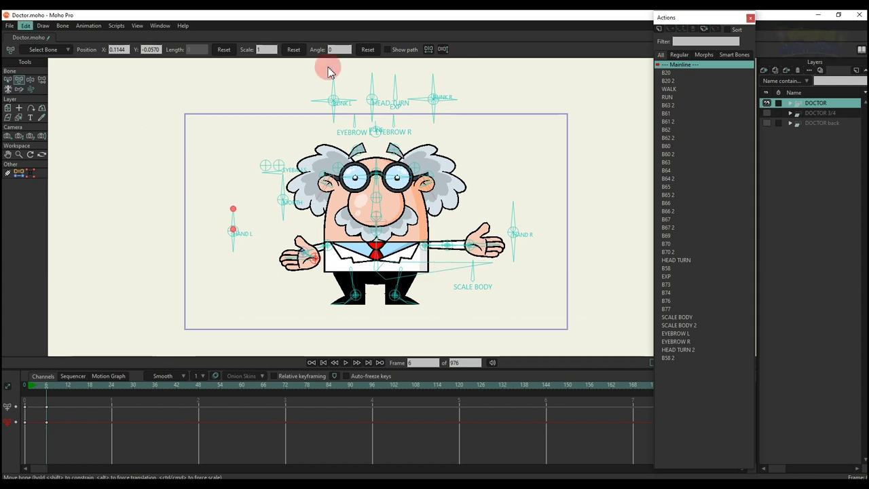
drag(118, 430, 5, 339)
key(Delete)
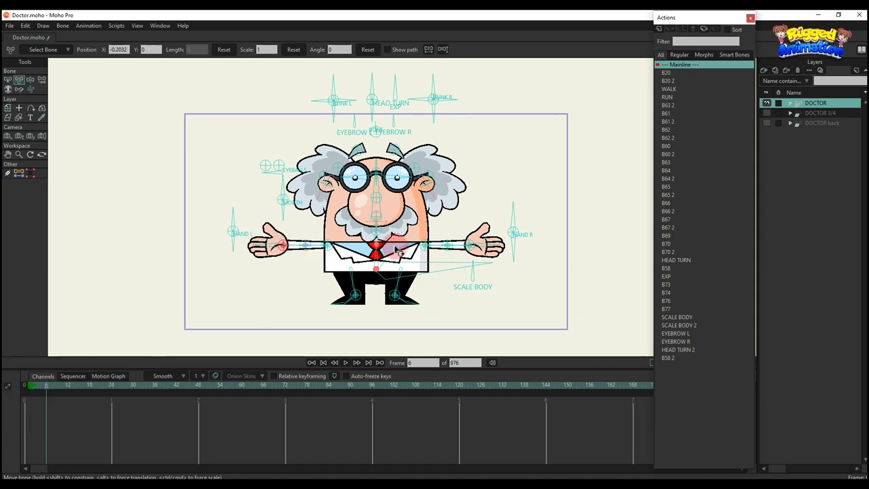
- Try moving the whole character with the BONE control above the head and delete the resulting keyframes
scroll(395, 246, up, 2)
scroll(394, 213, down, 3)
drag(389, 126, 143, 167)
drag(74, 436, 4, 348)
key(Delete)
scroll(408, 237, up, 2)
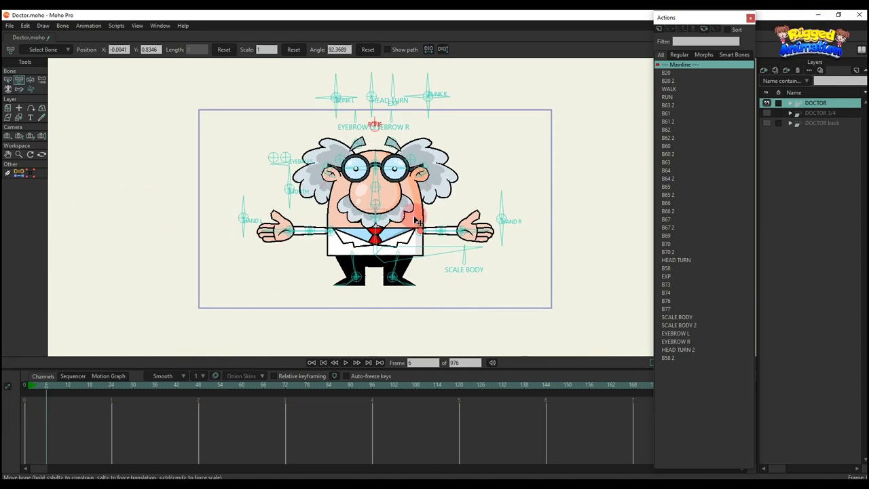
- Insert the WALK action at frame 6 and play the animation
drag(414, 219, 394, 232)
click(669, 89)
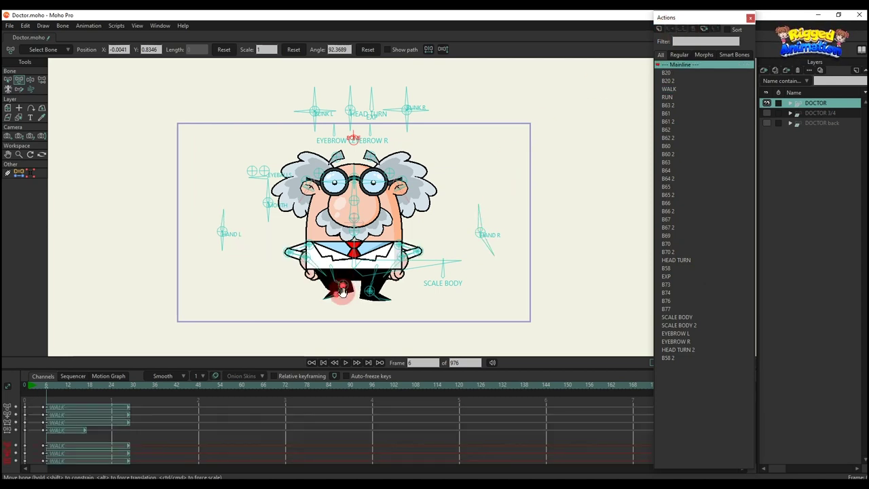
key(space)
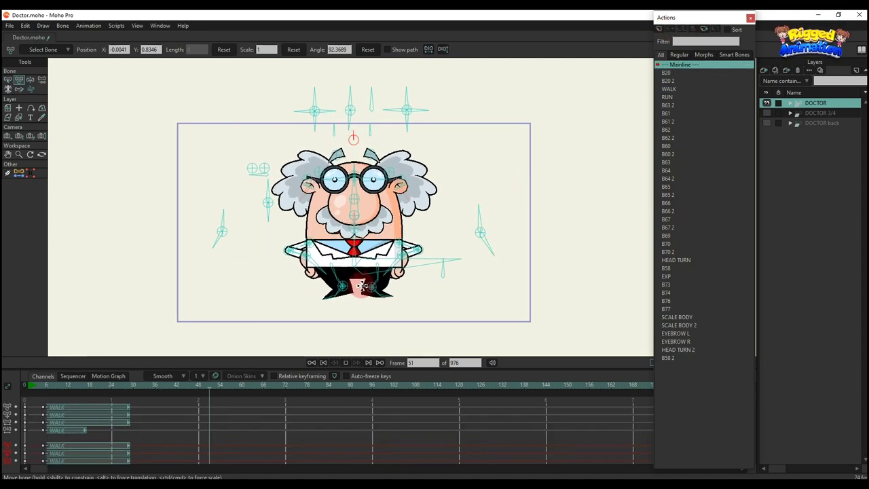
- Insert a copy of the RUN action at frame 81 and play the animation
click(707, 97)
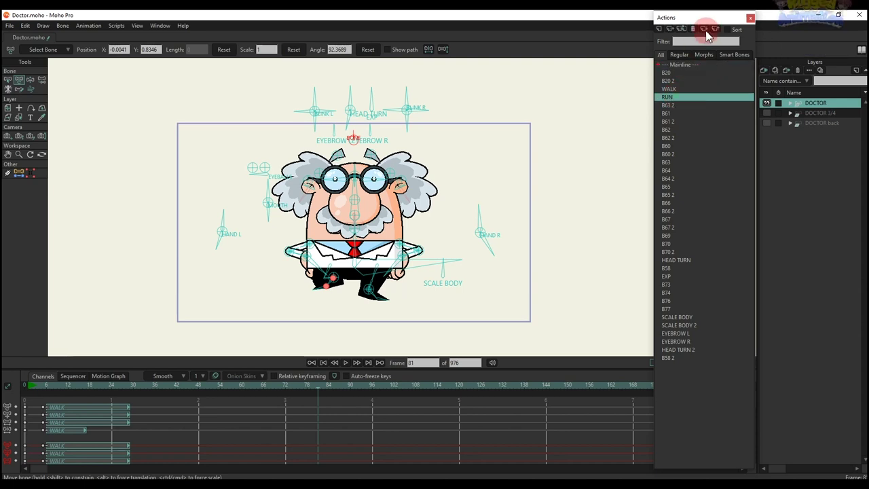
key(space)
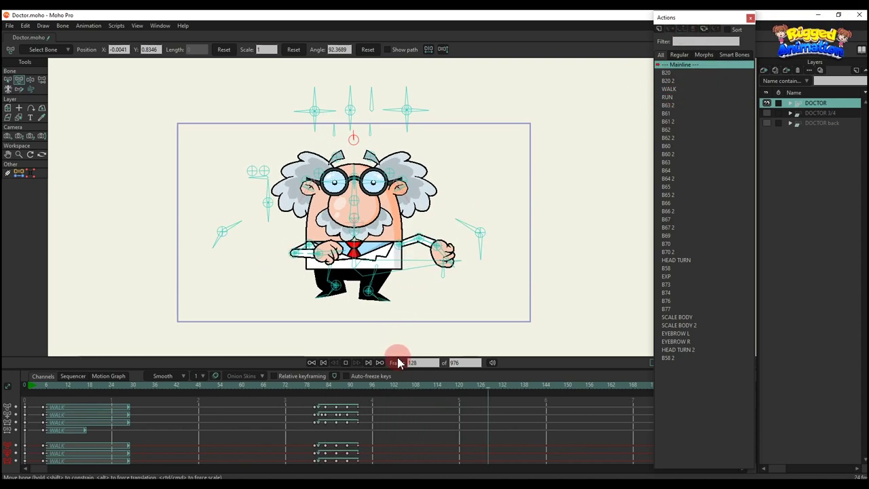
key(space)
- Key the BLINK L control with the eyes open at frame 114 and rotate it to close the eyes at frame 119
drag(401, 395, 438, 396)
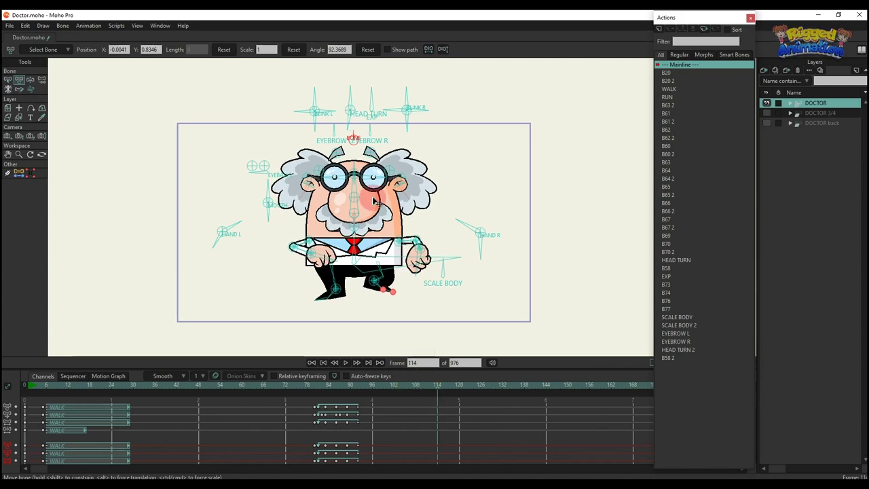
scroll(337, 126, up, 1)
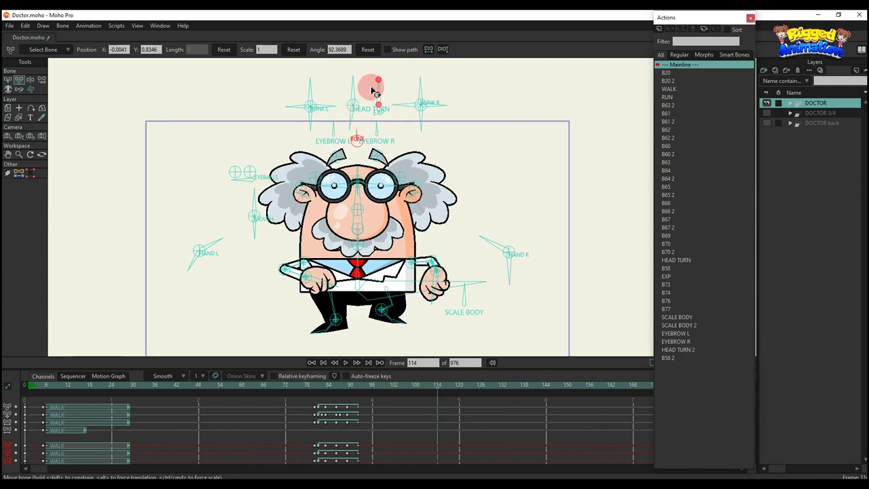
click(371, 212)
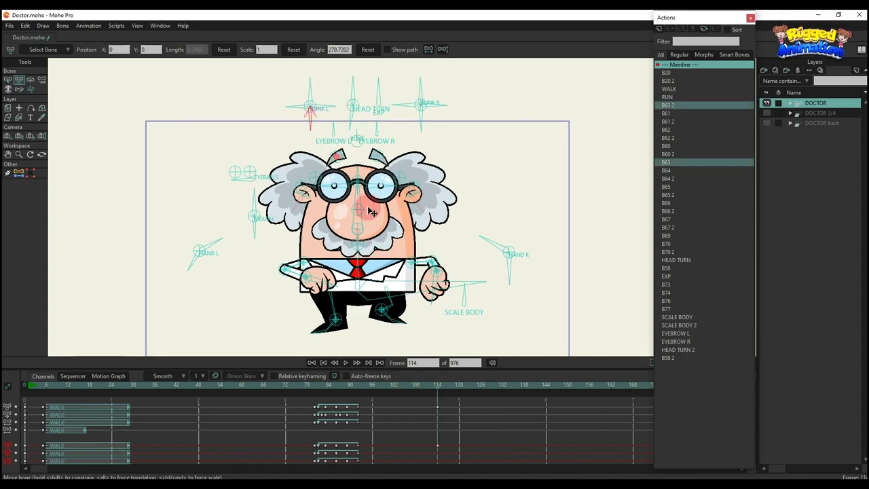
click(455, 386)
scroll(348, 111, up, 1)
drag(310, 120, 260, 115)
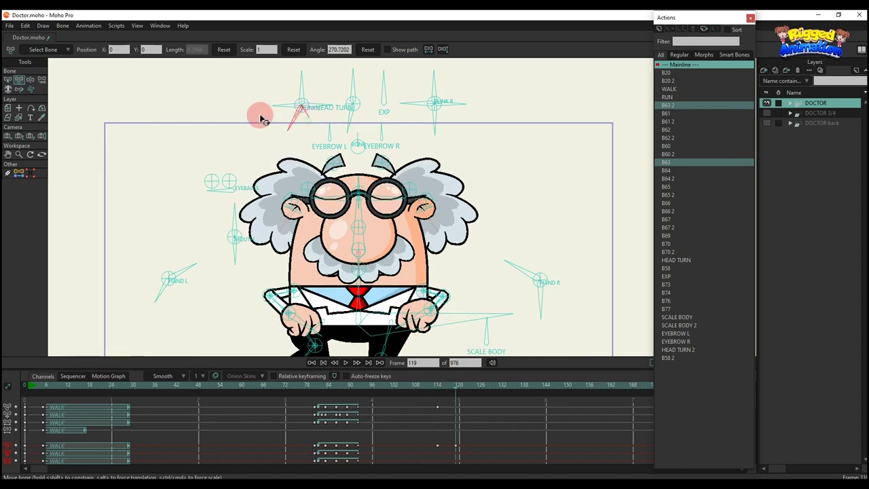
- Copy the closed-eye keyframe to frame 123 and the open-eye keyframe to frame 128
drag(434, 385, 473, 403)
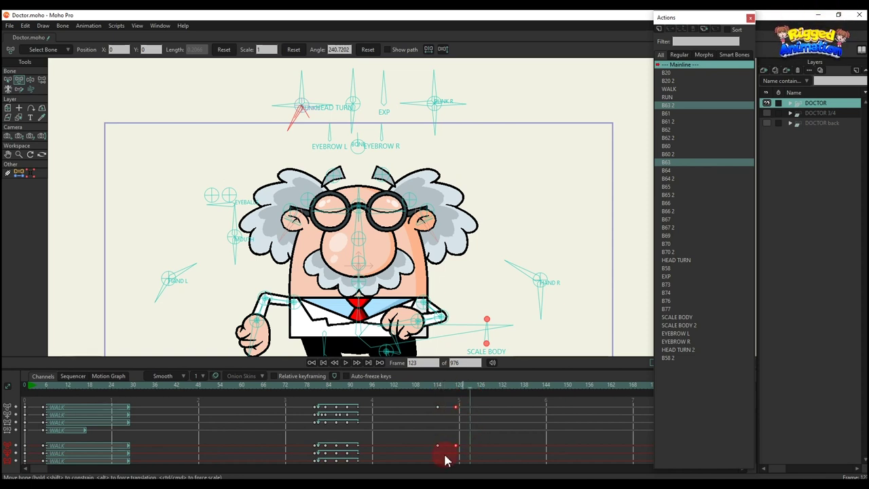
click(489, 391)
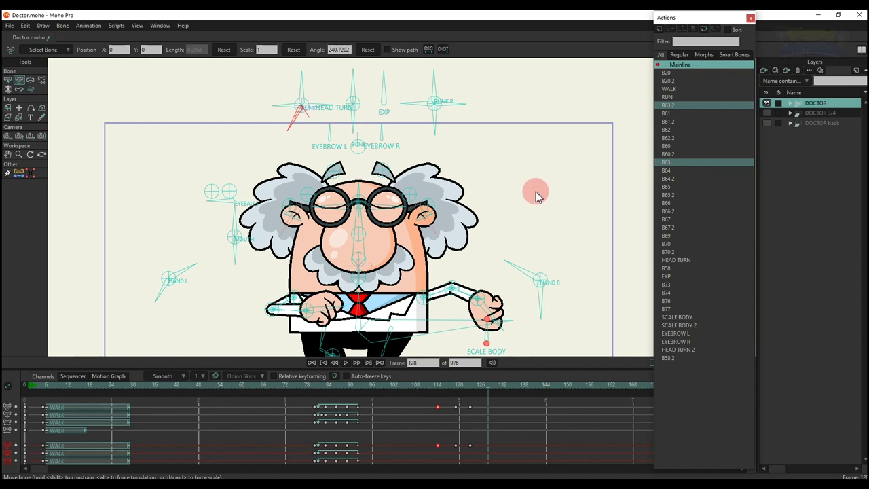
key(ctrl+v)
- Play and scrub the animation from just before frame 114 to review the blink during the run
scroll(535, 191, down, 2)
click(429, 388)
drag(509, 256, 461, 227)
key(space)
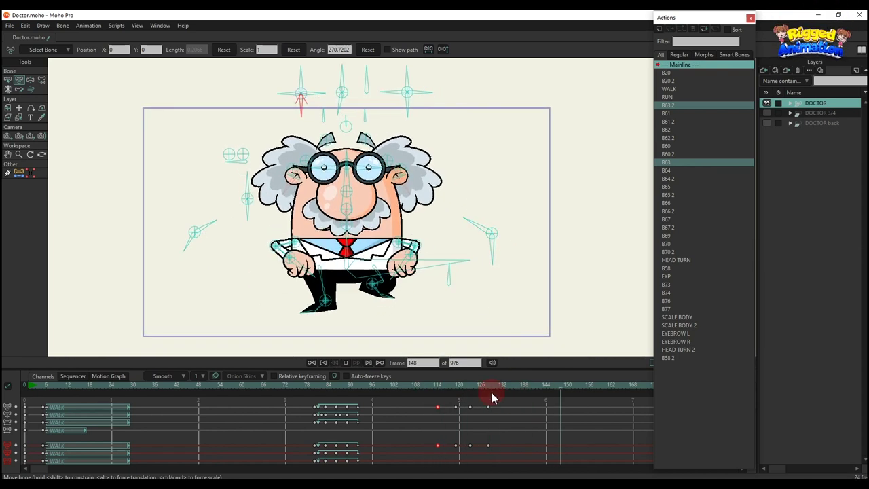
key(space)
drag(441, 392, 549, 410)
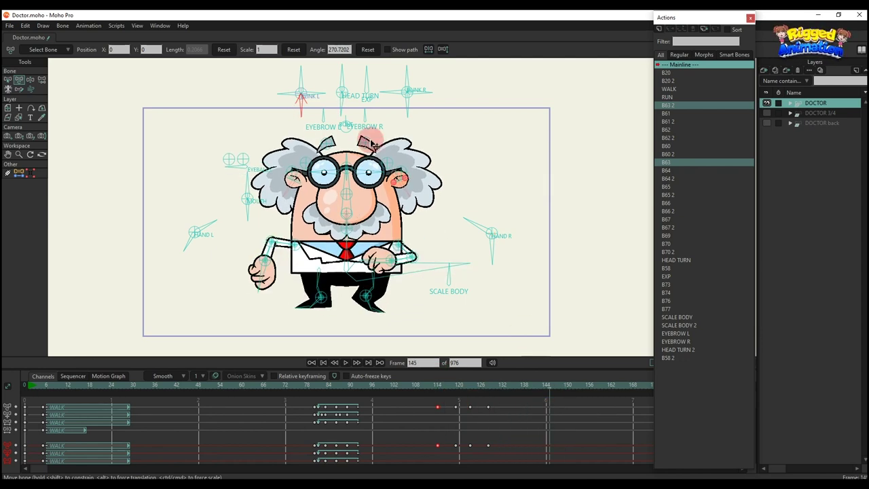
- Key the HEAD TURN control at frame 145, rotate it to about 160° at frame 151, and play the head turn
click(342, 74)
click(567, 385)
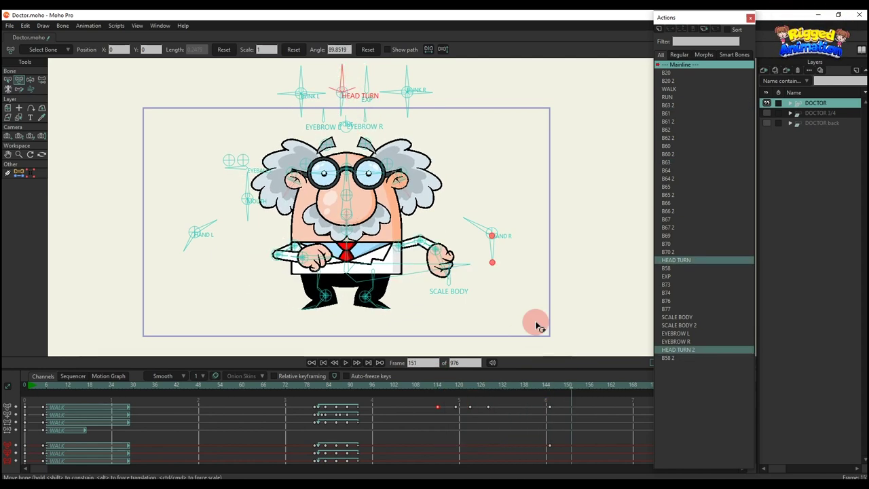
drag(349, 77, 309, 95)
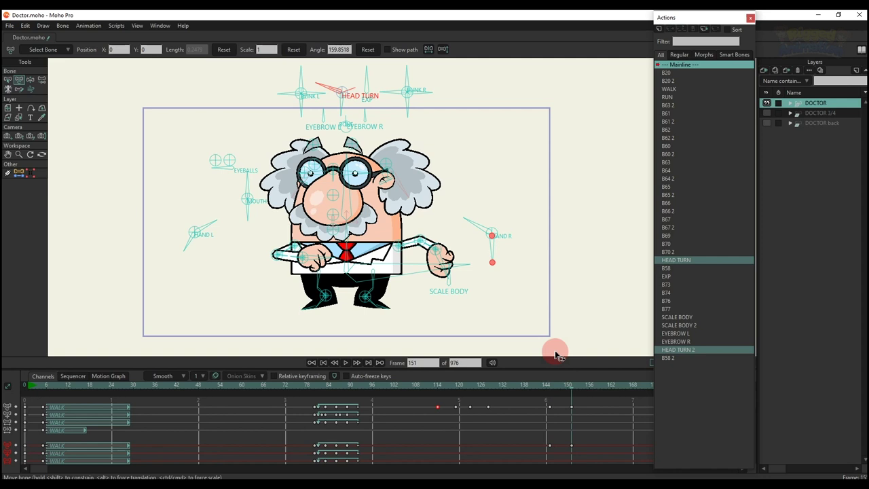
click(549, 387)
key(space)
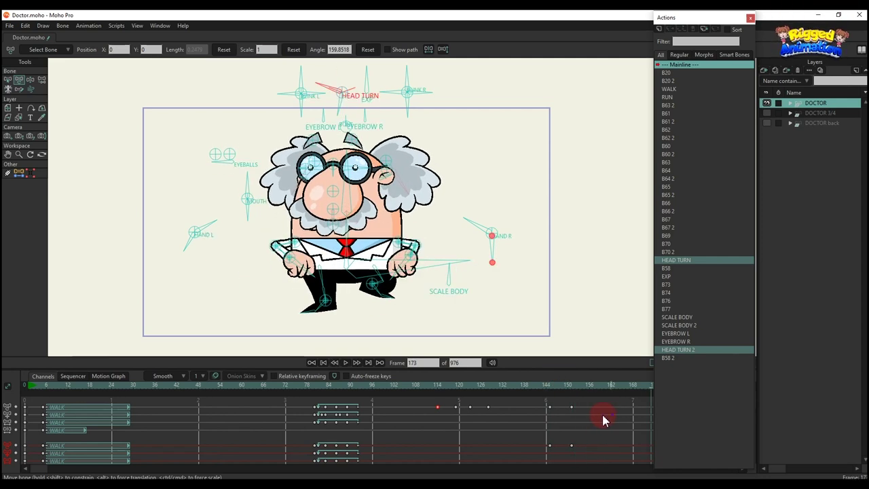
- Hold the HEAD TURN pose with a key at frame 173, rotate the control to about 20° at frame 179, and play the animation
click(325, 76)
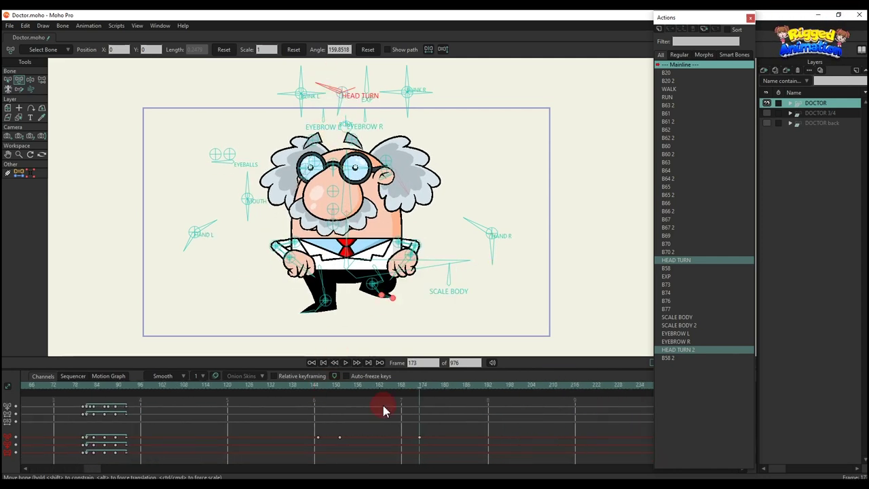
click(442, 389)
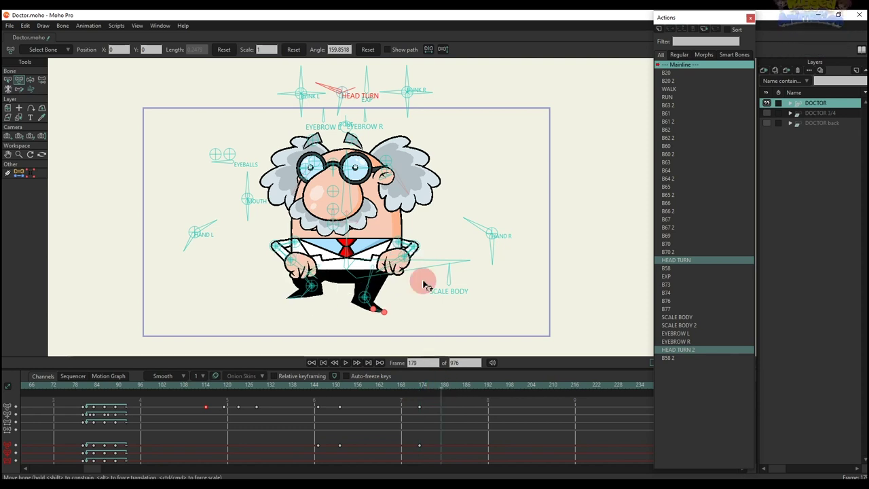
drag(338, 87, 355, 70)
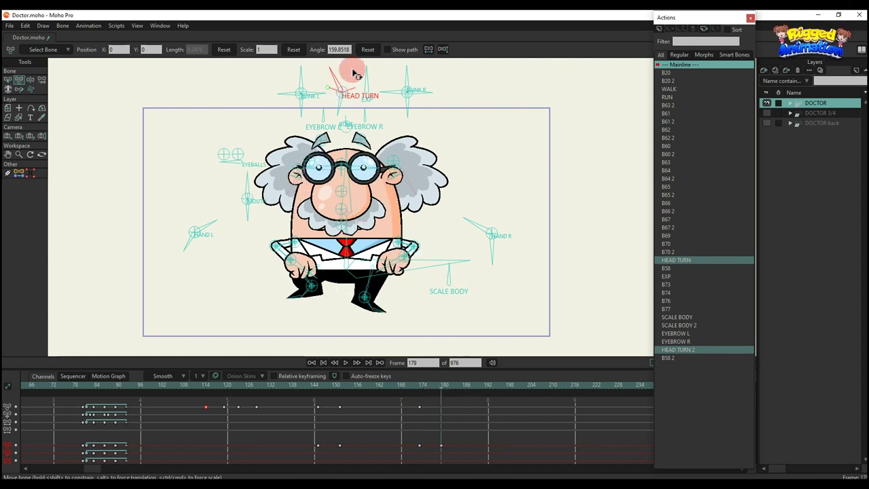
click(414, 389)
key(space)
drag(414, 390, 120, 387)
key(space)
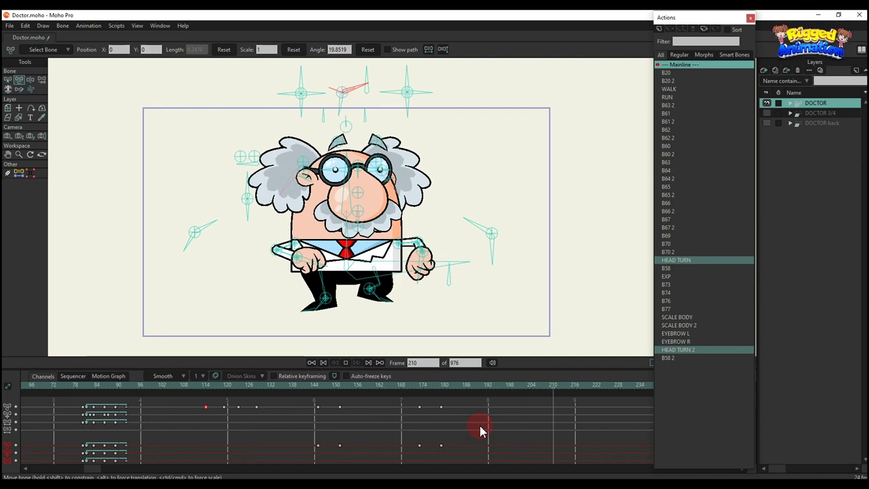
- Delete all keyframes and inserted actions from the DOCTOR layer's timeline
scroll(453, 241, down, 2)
drag(508, 457, 5, 317)
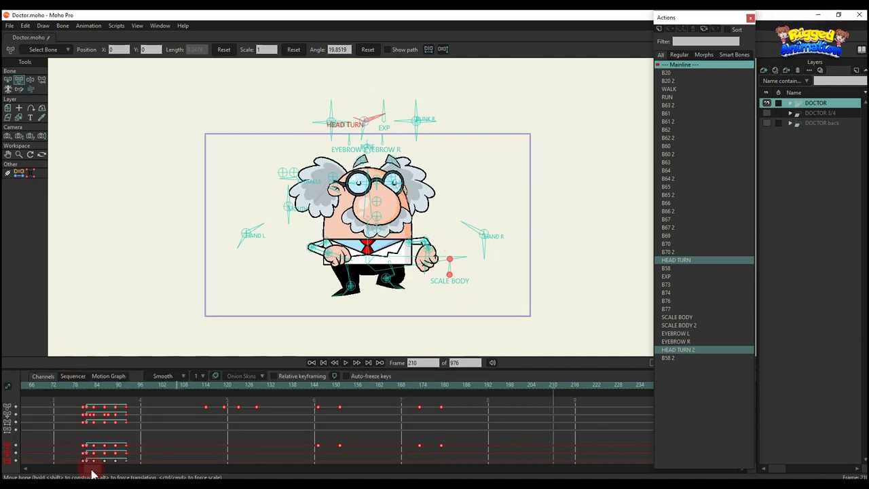
key(Delete)
drag(92, 468, 36, 468)
drag(197, 459, 39, 384)
key(Delete)
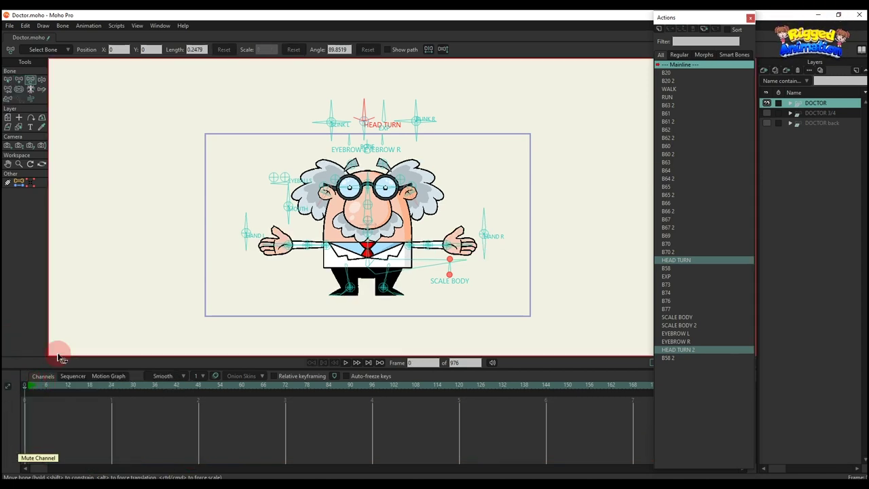
- Hide the DOCTOR layer, show and select the DOCTOR 3/4 layer, and go to frame 6
click(767, 103)
click(766, 113)
click(813, 114)
click(46, 385)
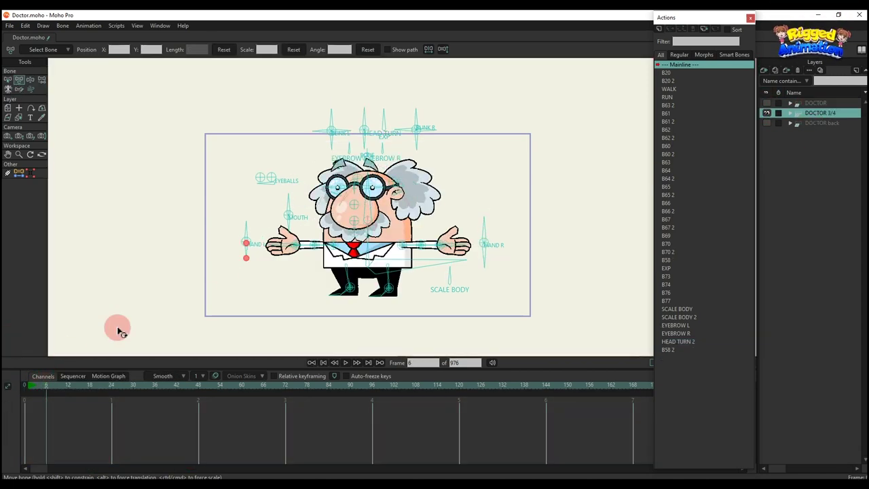
- Test the BLINK L control bones on the 3/4 character by closing and widening the eyes, and undo the rotation
scroll(306, 217, up, 1)
scroll(306, 218, up, 1)
drag(334, 174, 311, 223)
scroll(349, 200, up, 2)
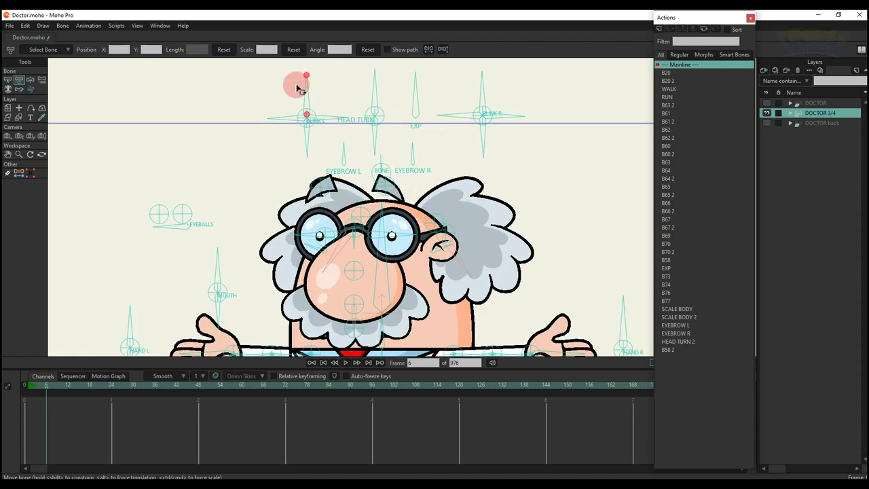
scroll(299, 88, up, 1)
drag(309, 98, 333, 85)
drag(340, 144, 343, 69)
click(367, 51)
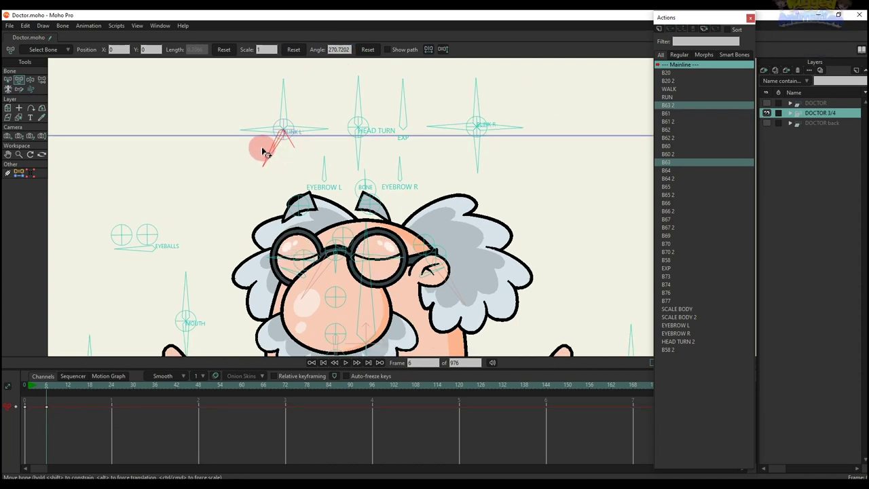
drag(262, 149, 308, 168)
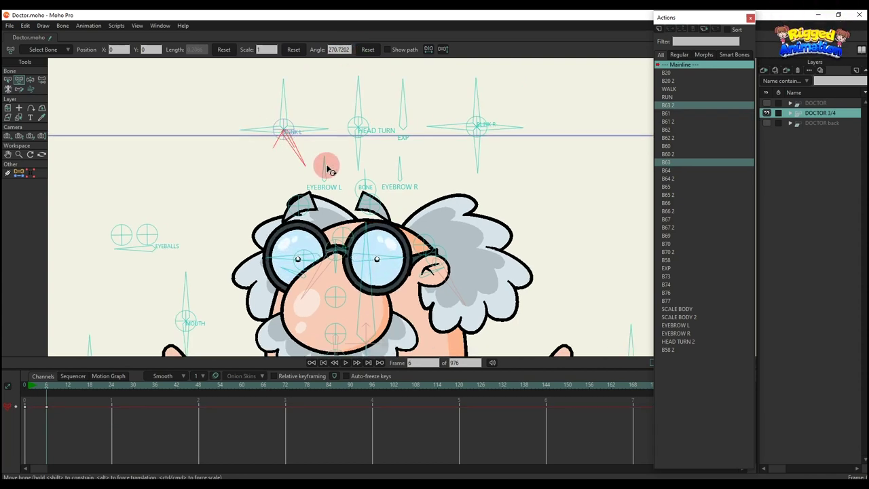
key(ctrl+z)
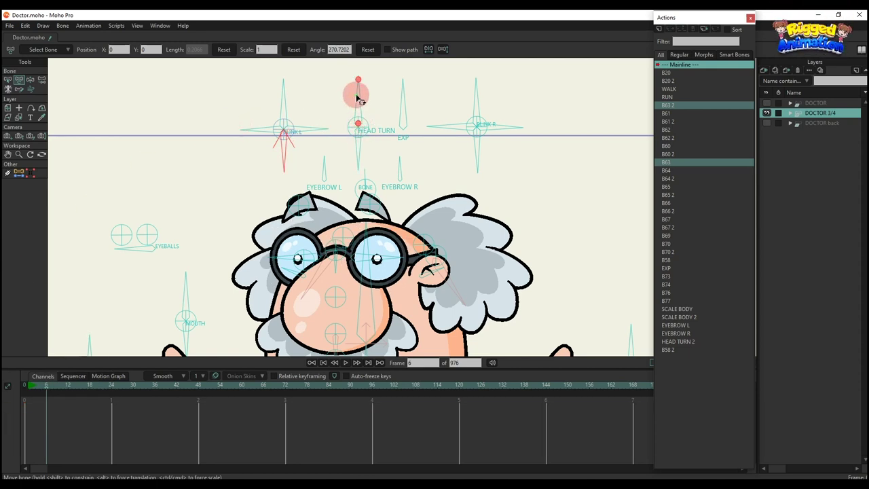
- Test the HEAD TURN control on the 3/4 character and delete the resulting keyframes
mouse_move(358, 99)
mouse_down()
mouse_move(333, 112)
mouse_move(378, 83)
mouse_move(387, 117)
mouse_move(363, 88)
mouse_move(396, 123)
mouse_move(349, 120)
mouse_move(388, 130)
mouse_move(429, 101)
mouse_move(358, 93)
mouse_move(394, 110)
mouse_move(357, 102)
mouse_move(374, 121)
mouse_move(335, 122)
mouse_move(361, 93)
mouse_move(405, 109)
mouse_move(352, 93)
mouse_up()
scroll(382, 96, down, 2)
drag(96, 417, 3, 338)
key(Delete)
scroll(397, 99, up, 2)
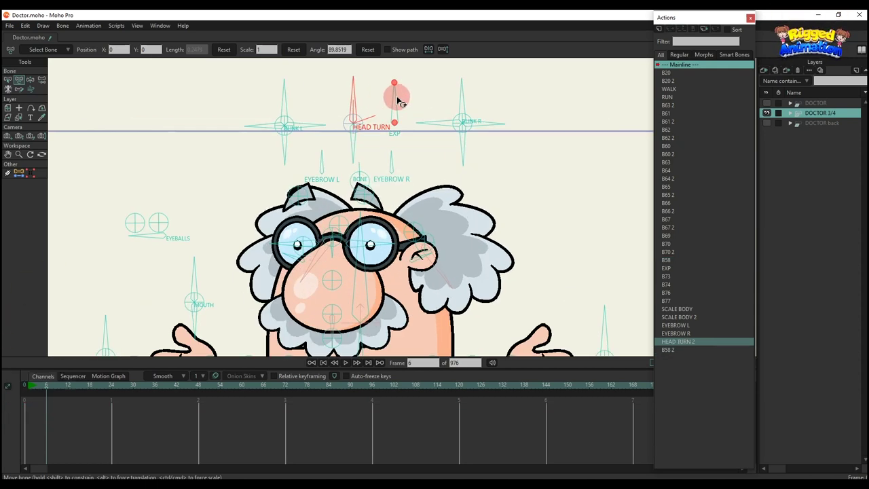
- Rotate the EXP control to test the eye expressions at several frames up to 76, and clear the test keyframes
drag(397, 99, 435, 129)
key(space)
key(space)
key(space)
key(space)
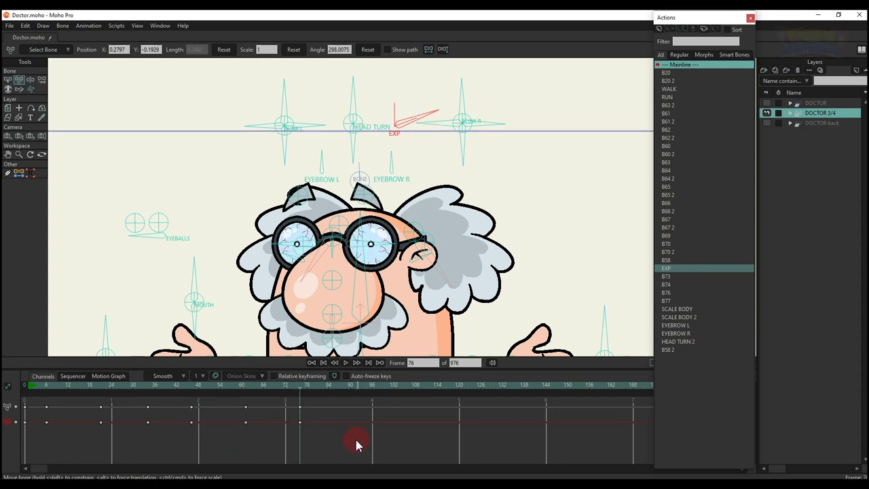
drag(357, 444, 24, 390)
- Test the BLINK R control at frame 19 by rotating its bones, and reset their angles
click(95, 386)
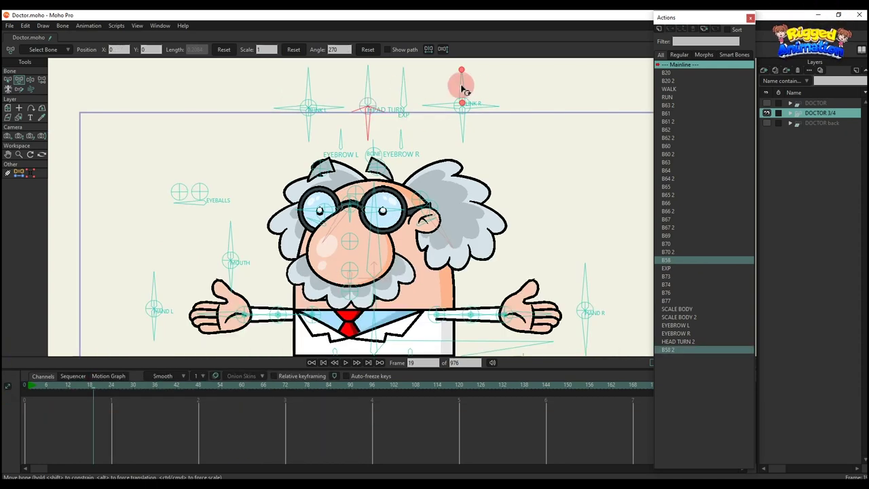
drag(462, 86, 403, 128)
drag(452, 87, 385, 66)
click(368, 51)
click(368, 52)
click(368, 51)
scroll(313, 220, up, 1)
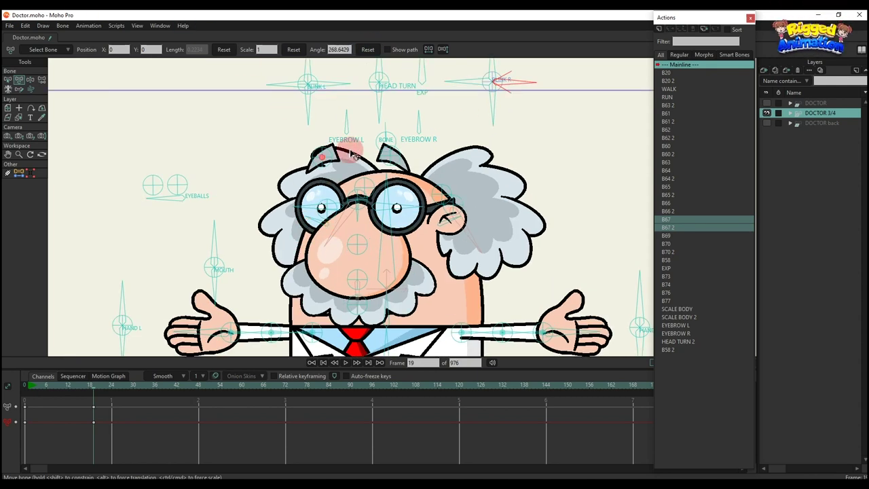
- Rotate the EYEBROW L and EYEBROW R controls to test each eyebrow, resetting each angle
drag(347, 127, 368, 141)
click(368, 51)
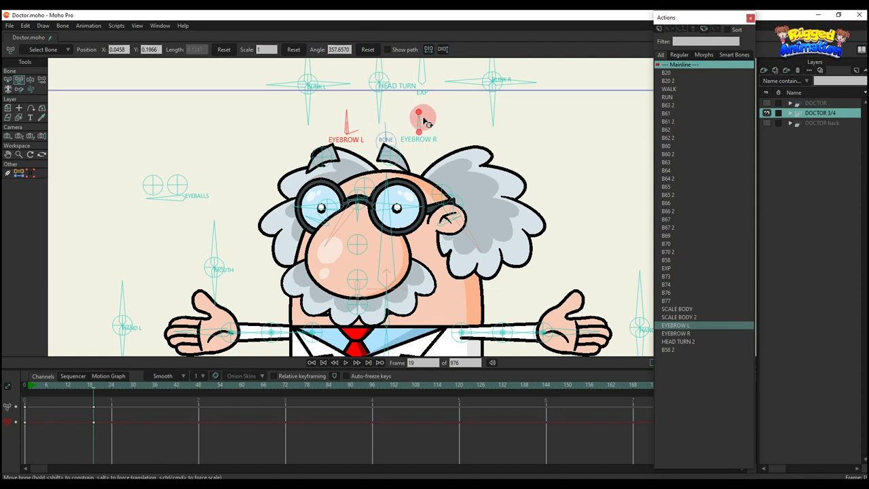
drag(429, 124, 404, 133)
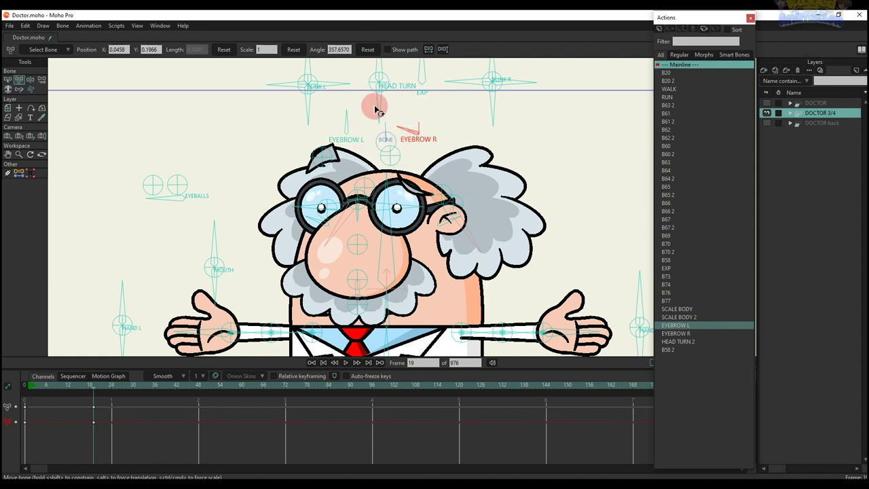
click(367, 51)
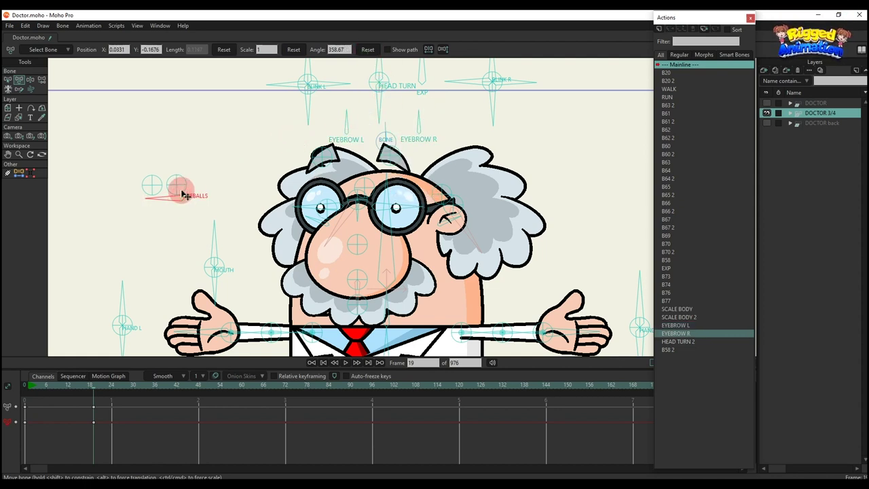
- Test the eyeball controls and open the mouth with the MOUTH control, and delete the test keyframes
drag(183, 195, 154, 177)
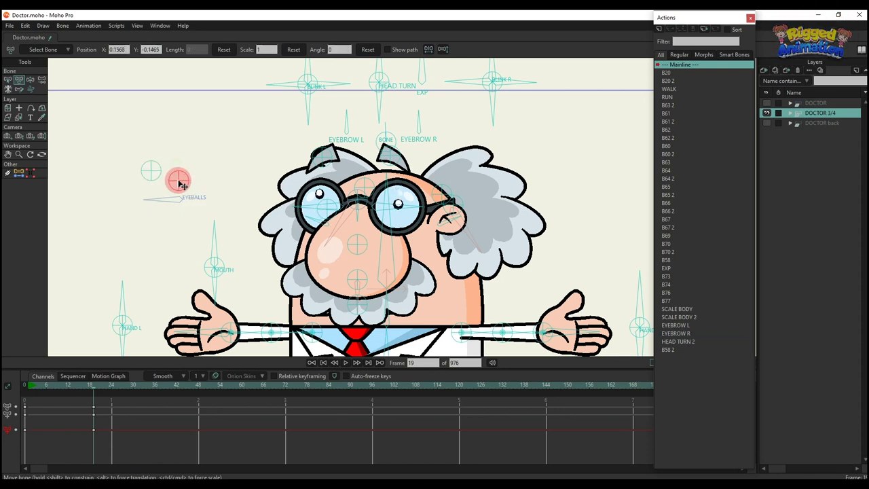
drag(207, 188, 221, 230)
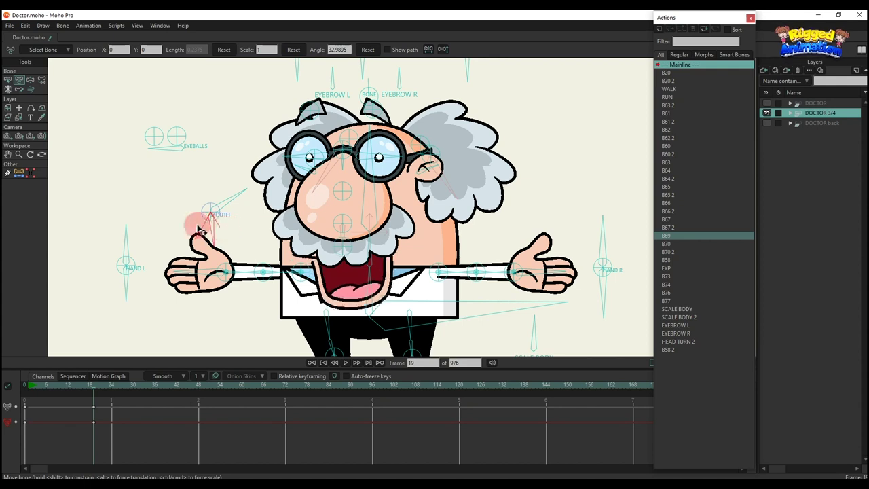
drag(174, 439, 20, 393)
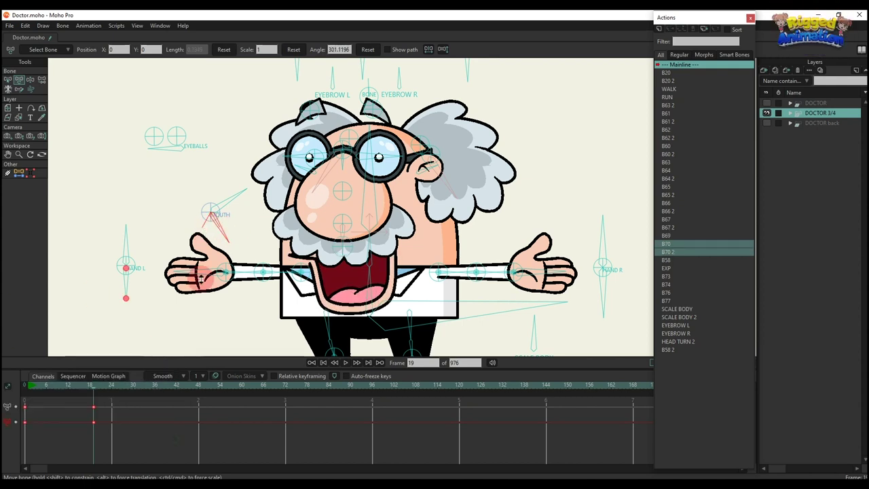
key(Delete)
- Rotate the HAND L control to about 0° and the HAND R control to about 180° to switch both hand drawings
scroll(300, 249, down, 2)
scroll(211, 254, up, 2)
mouse_move(154, 244)
mouse_down()
mouse_move(170, 256)
mouse_move(155, 258)
mouse_up()
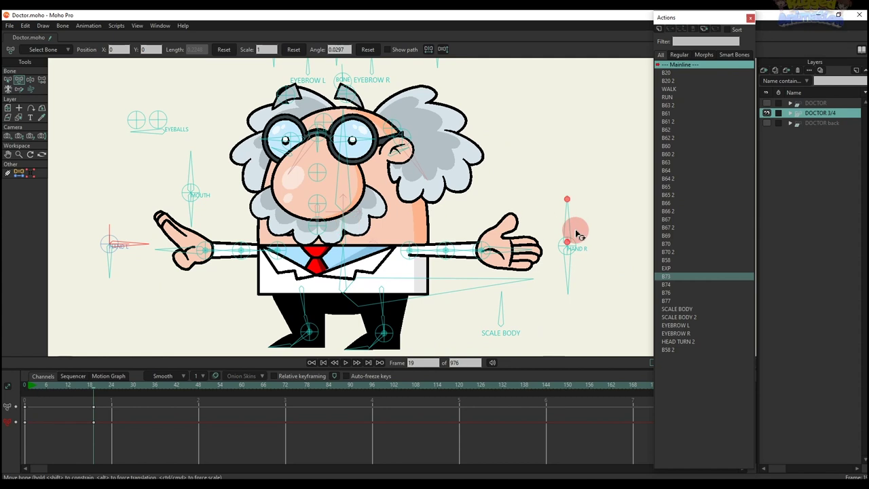
drag(576, 233, 520, 264)
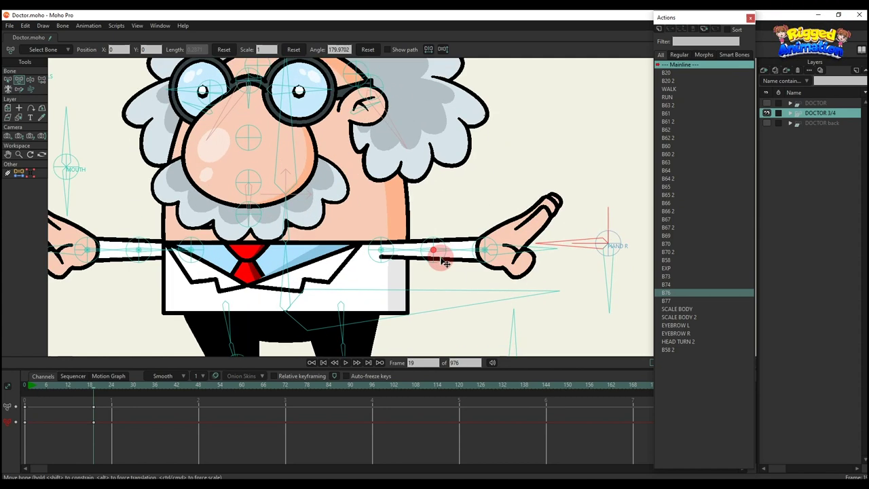
- Bend the right arm across the body and lower the left arm and hand
drag(439, 252, 319, 302)
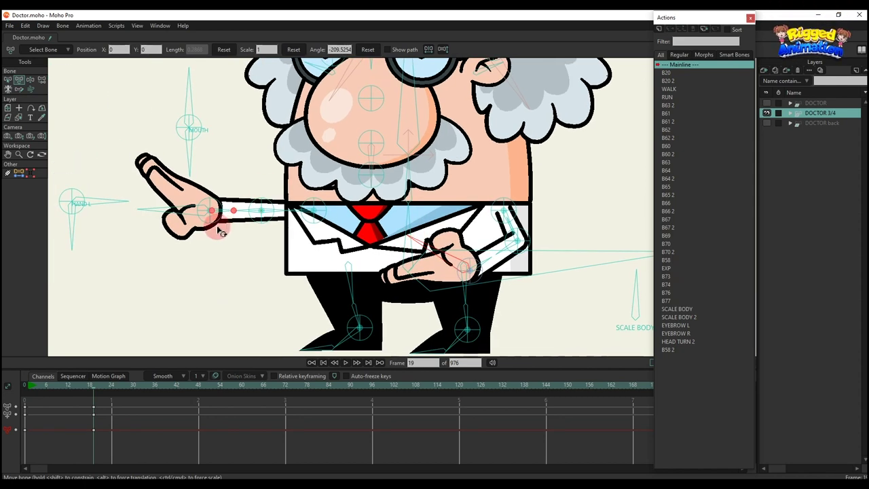
drag(219, 224, 229, 257)
drag(230, 271, 203, 277)
drag(191, 256, 229, 231)
- Switch the left hand's drawing with the lower HAND L control and fold the left arm across the belly
click(113, 202)
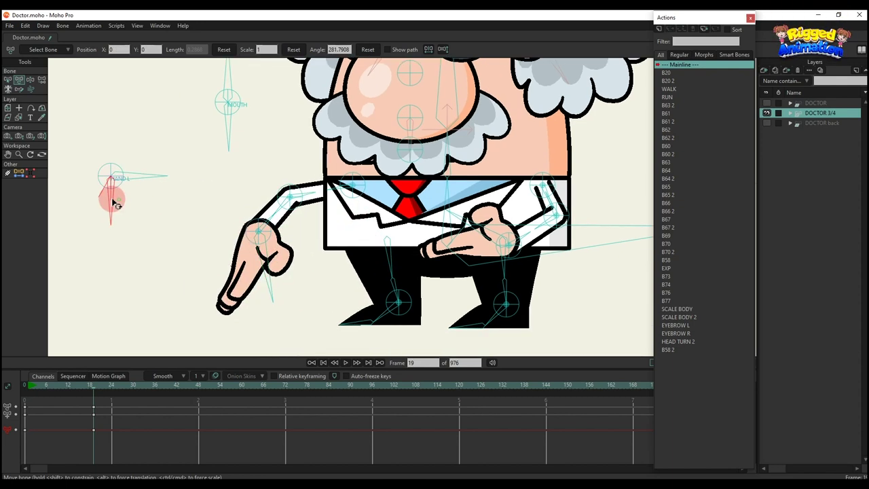
drag(116, 203, 92, 210)
drag(279, 237, 310, 230)
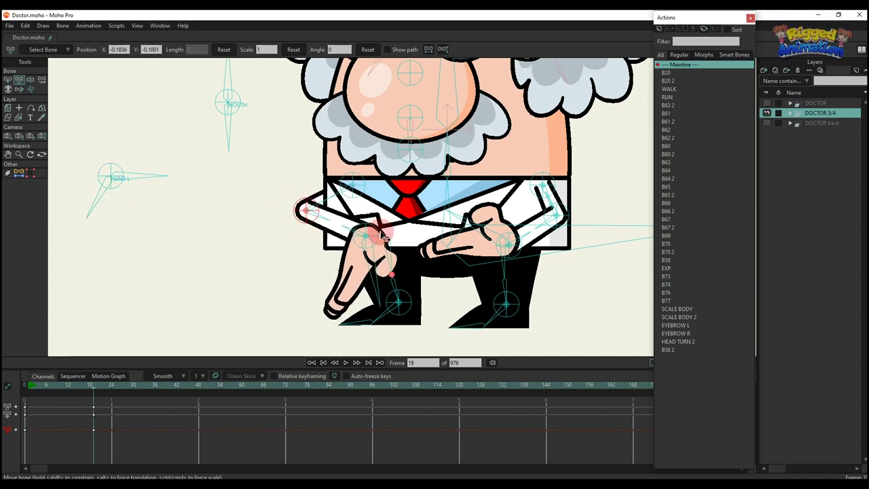
drag(384, 237, 417, 253)
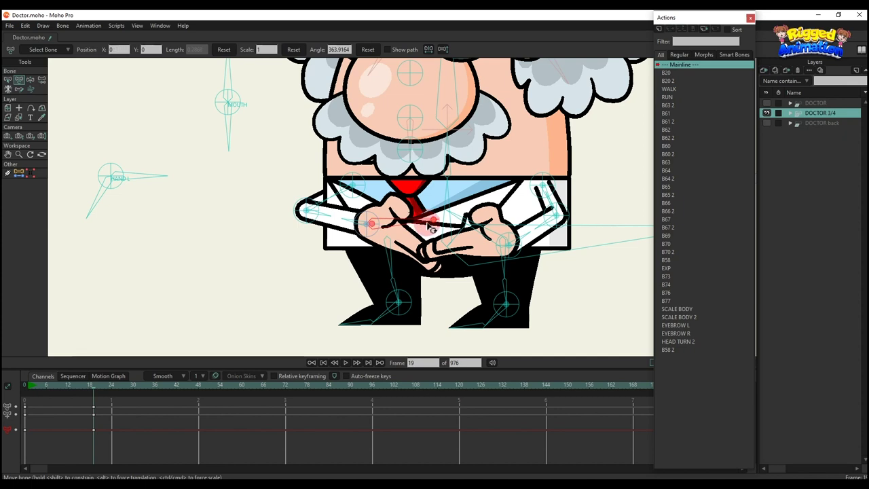
- Unfold the left arm from the belly and pose it beside the body with the elbow bent
scroll(429, 227, down, 4)
scroll(365, 282, up, 2)
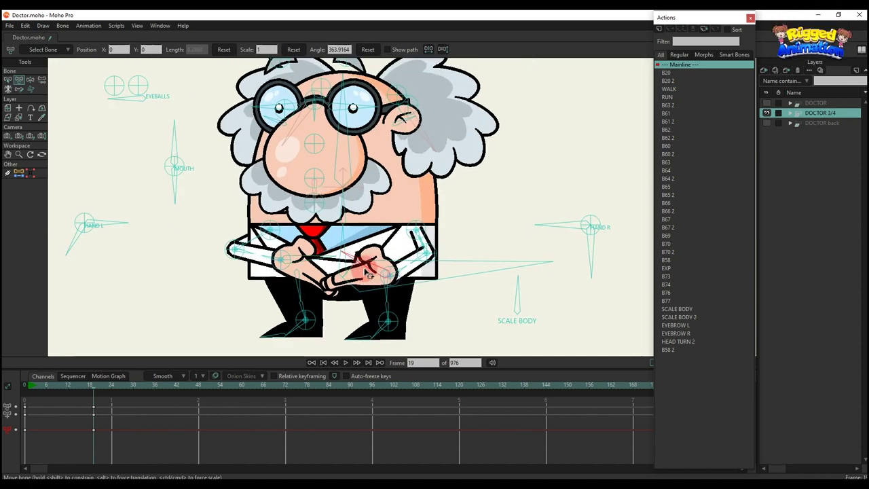
scroll(372, 270, down, 2)
scroll(405, 287, up, 2)
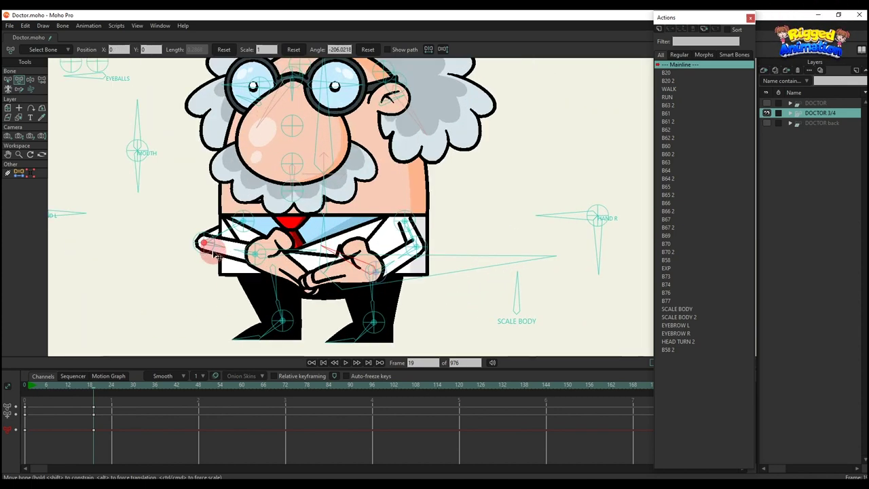
drag(216, 255, 111, 284)
drag(160, 274, 285, 291)
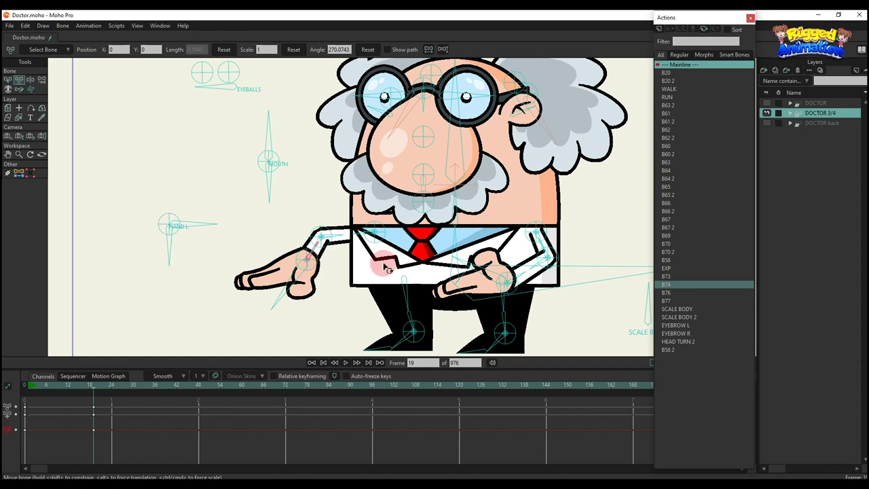
drag(333, 274, 381, 276)
- Move the right elbow and wrist outward and pose the right arm with the forearm and hand hanging down
drag(509, 278, 510, 252)
scroll(404, 260, up, 2)
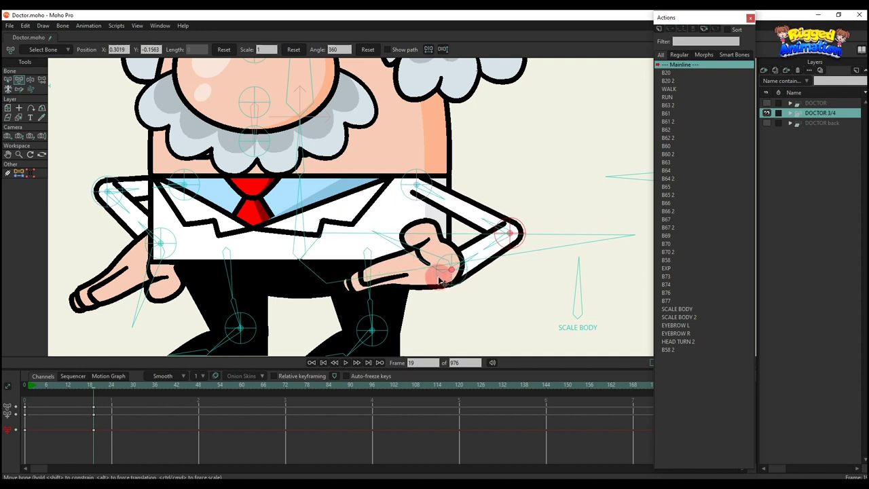
drag(438, 279, 498, 305)
drag(526, 233, 433, 164)
drag(438, 214, 483, 227)
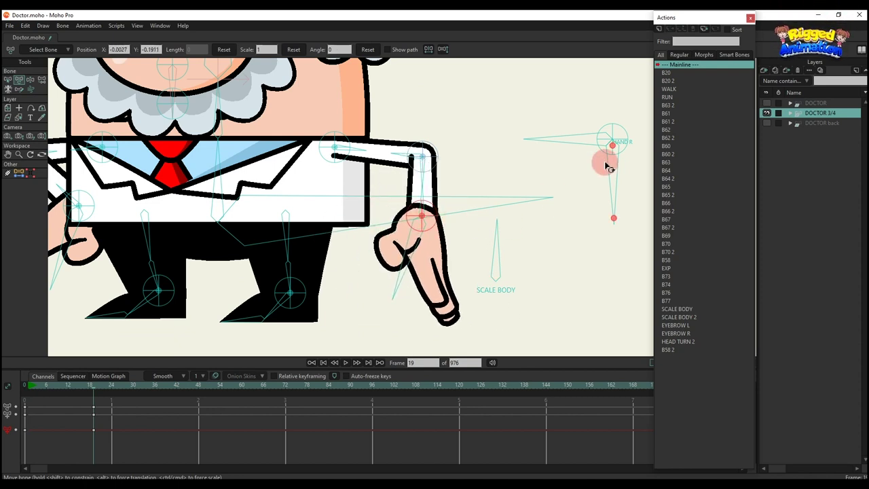
- Move the right and left wrists inward to tuck both hands behind the body
scroll(427, 249, down, 3)
mouse_move(427, 248)
mouse_down()
mouse_move(473, 257)
mouse_move(422, 235)
mouse_up()
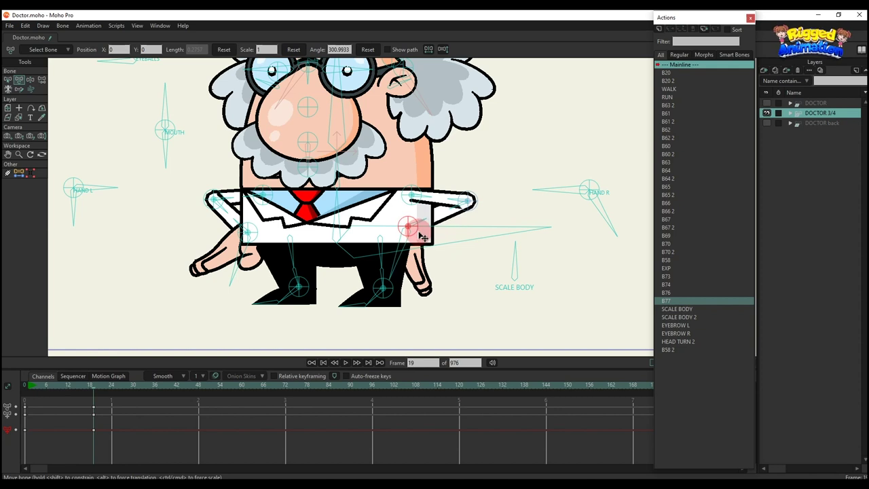
drag(263, 237, 307, 238)
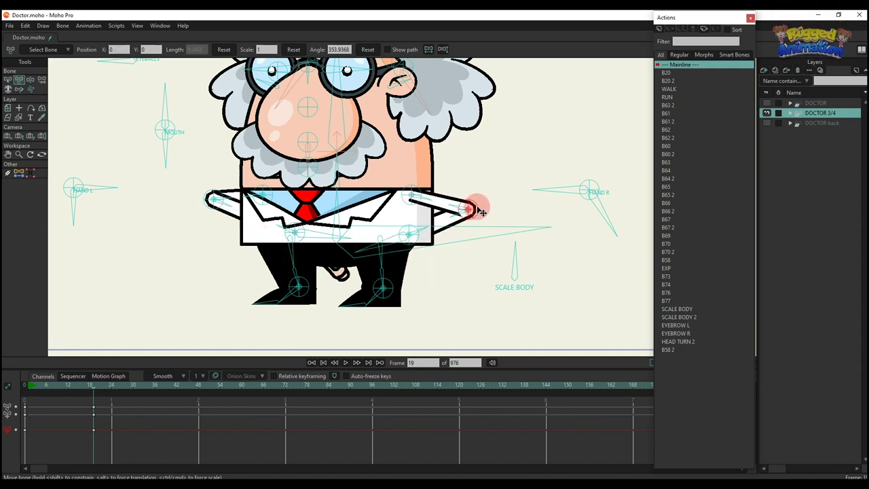
- Rotate the SCALE BODY control to test the body scaling, and delete all keyframes from the timeline
scroll(441, 208, down, 3)
drag(411, 214, 389, 245)
drag(465, 277, 440, 267)
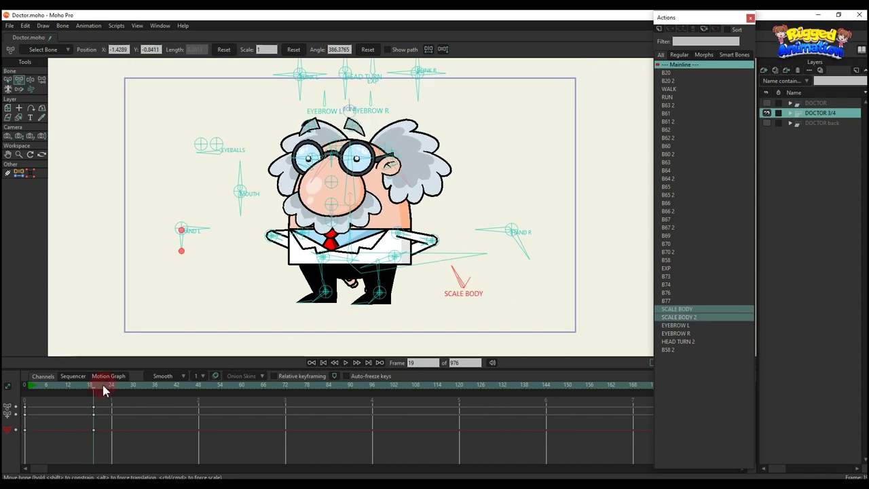
drag(188, 433, 15, 314)
key(Delete)
- Tilt the 3/4 view's head with the head bone to test its movement, and delete the resulting keyframes
scroll(307, 209, down, 2)
drag(322, 217, 323, 236)
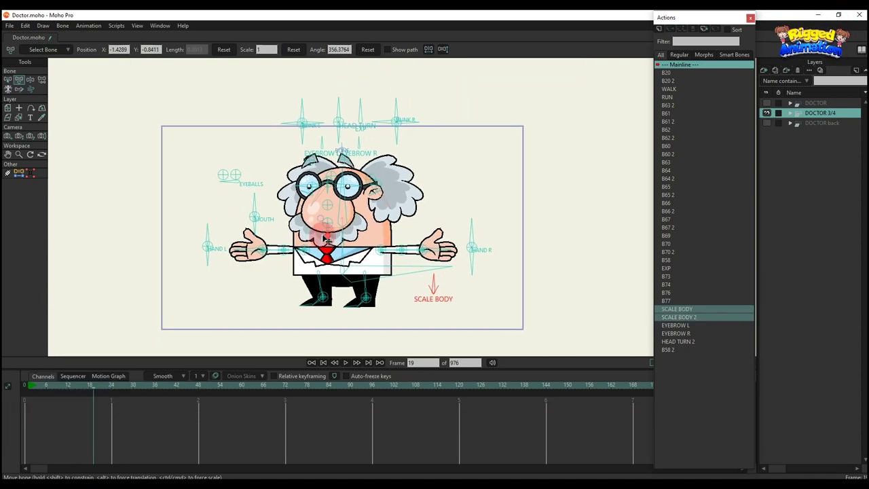
scroll(352, 233, up, 1)
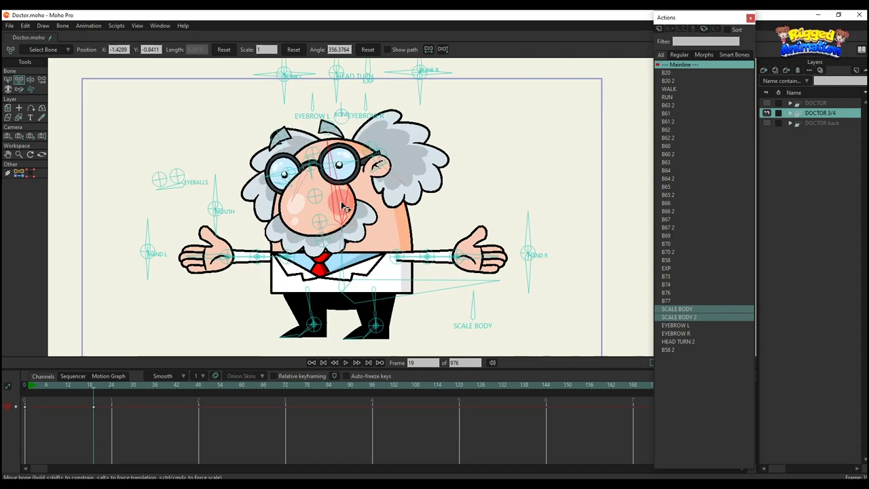
drag(343, 206, 346, 231)
scroll(348, 243, up, 1)
scroll(164, 314, down, 2)
key(Delete)
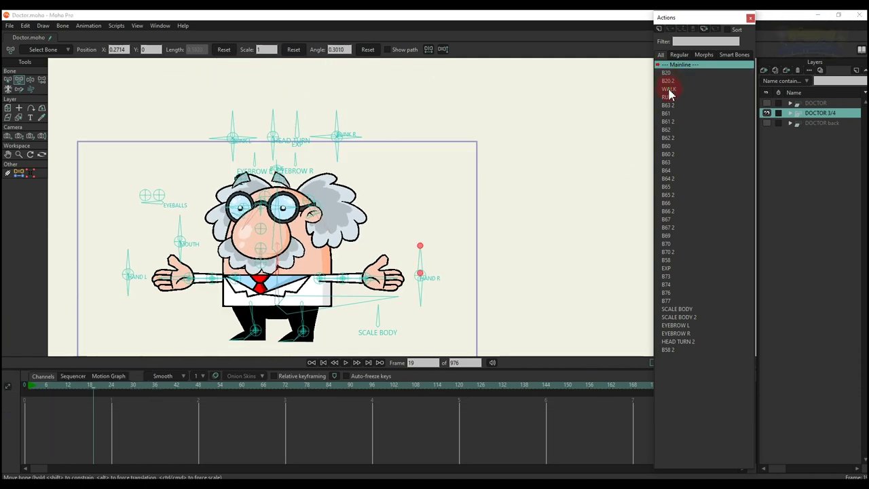
- Insert the WALK action into the 3/4 view's timeline at frame 19 and play the animation
click(669, 90)
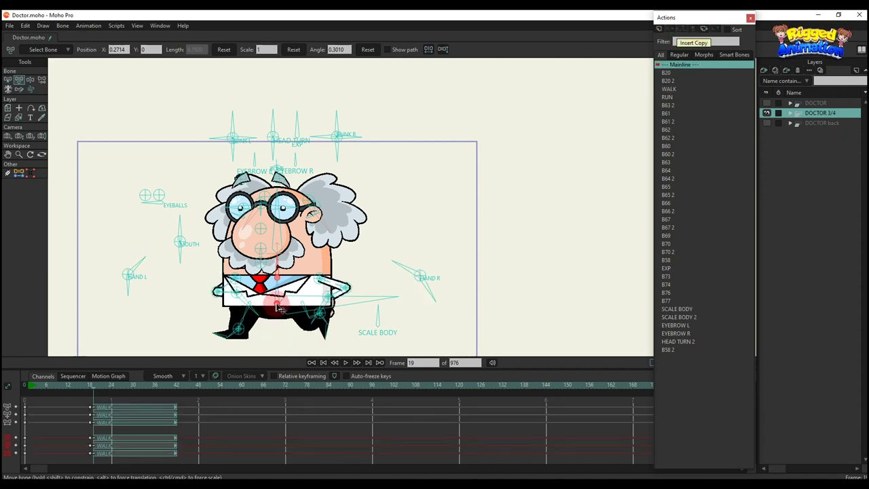
drag(331, 273, 397, 241)
key(space)
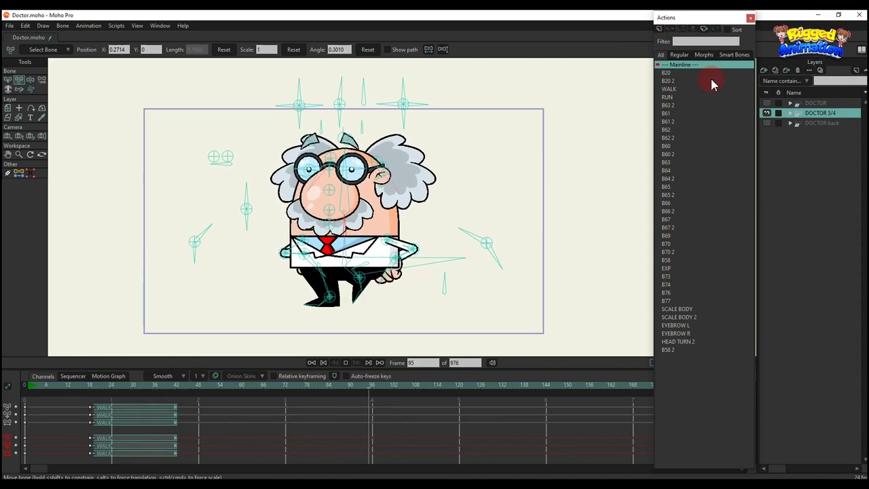
- Insert the RUN action into the 3/4 view's timeline at frame 103 and play the animation
click(675, 99)
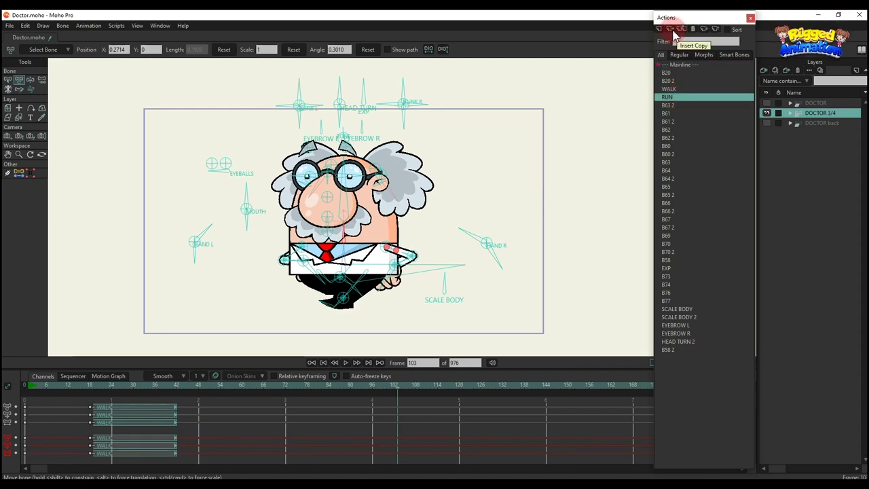
key(space)
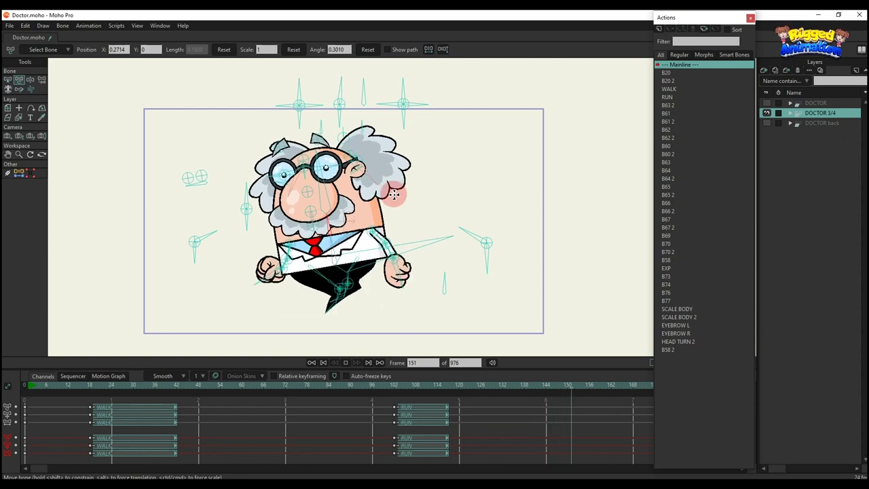
key(space)
- Delete all keys and action blocks, and show and select the DOCTOR back layer in place of DOCTOR 3/4
drag(485, 454, 39, 398)
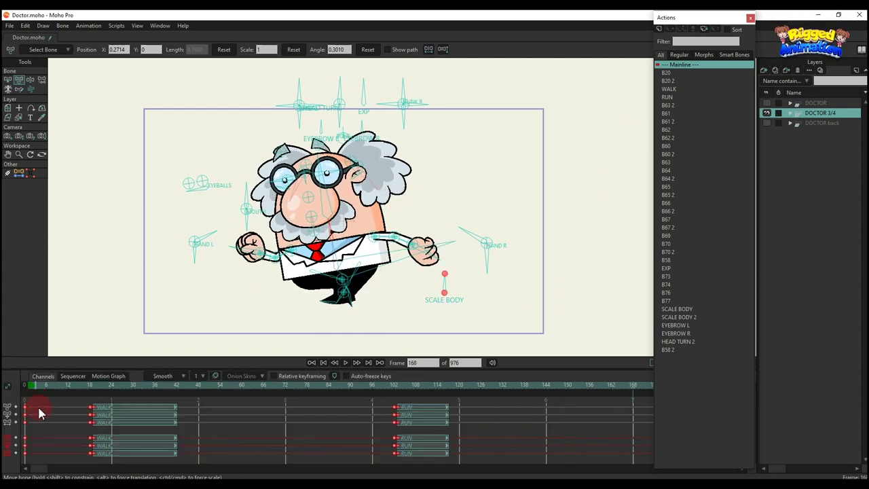
key(Delete)
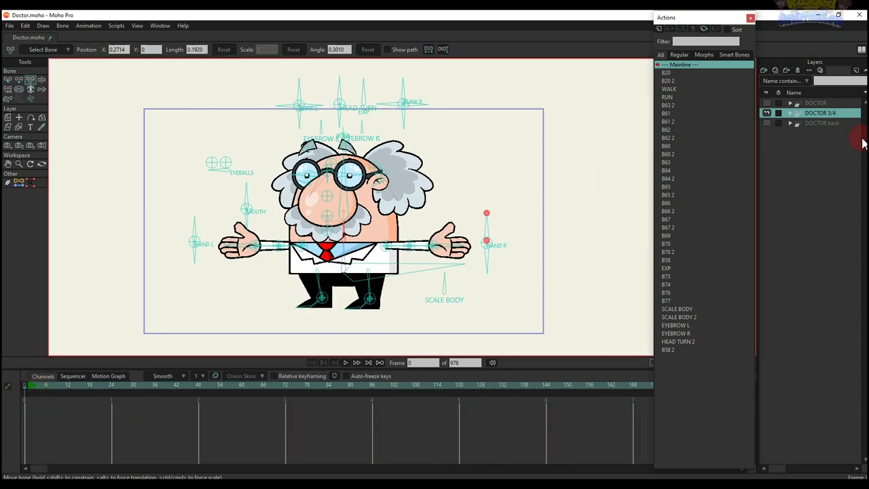
click(767, 113)
click(766, 123)
click(815, 123)
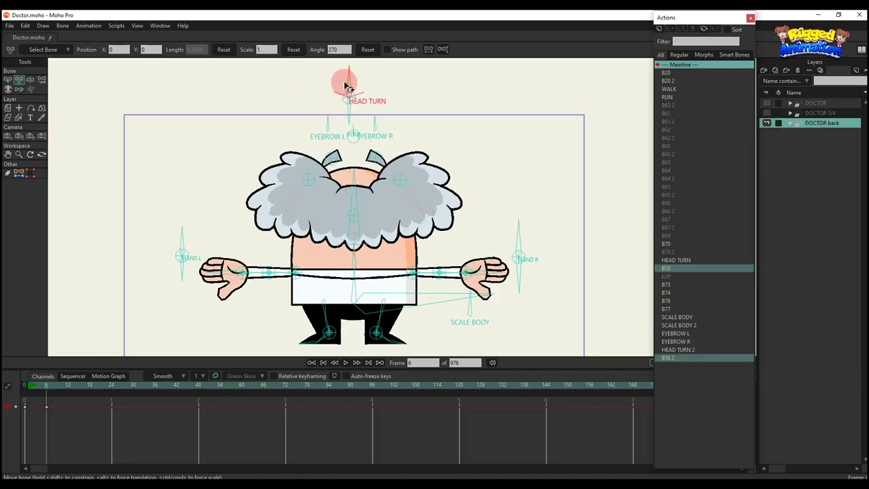
- Test the back view's HEAD TURN control at frame 6 and delete the resulting keyframes
drag(345, 85, 395, 120)
click(183, 268)
drag(113, 439, 18, 297)
key(Delete)
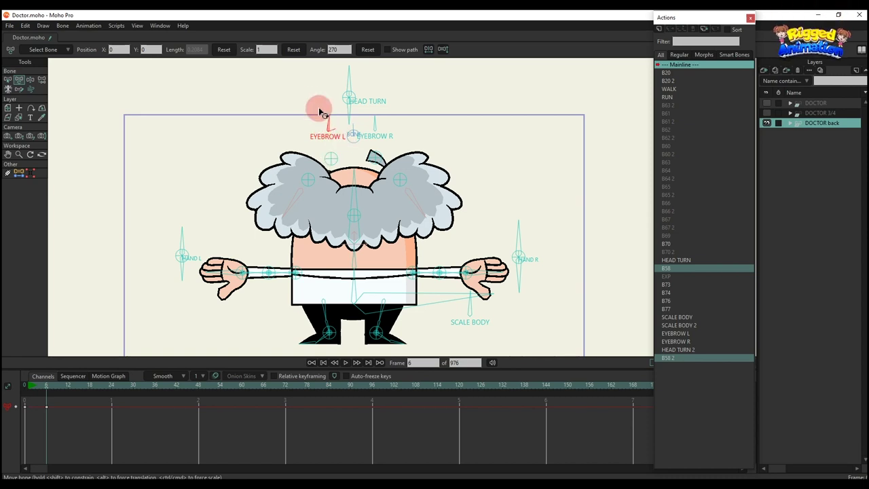
- Rotate the EYEBROW L and EYEBROW R controls to move the eyebrows, and delete the resulting keyframes
drag(320, 112, 387, 128)
drag(109, 412, 39, 301)
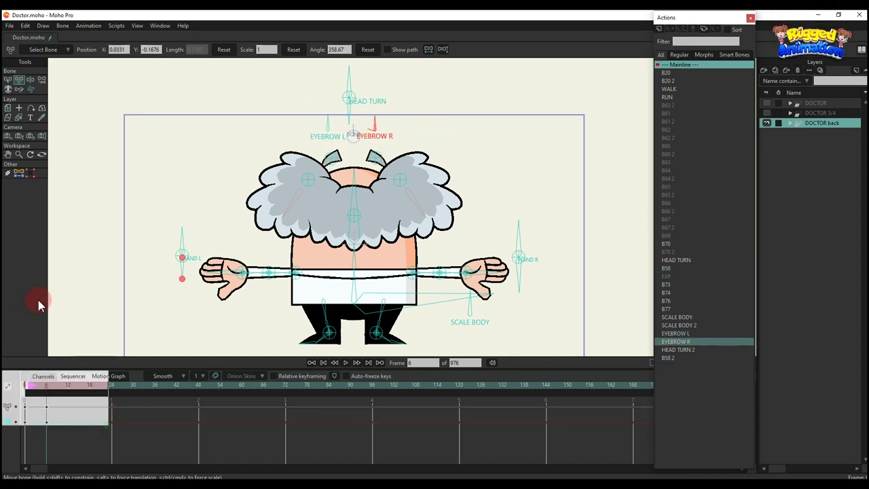
key(Delete)
- Rotate the upper HAND R control on the back view to switch the right hand's drawing
scroll(178, 242, up, 1)
drag(165, 237, 147, 204)
drag(530, 258, 486, 214)
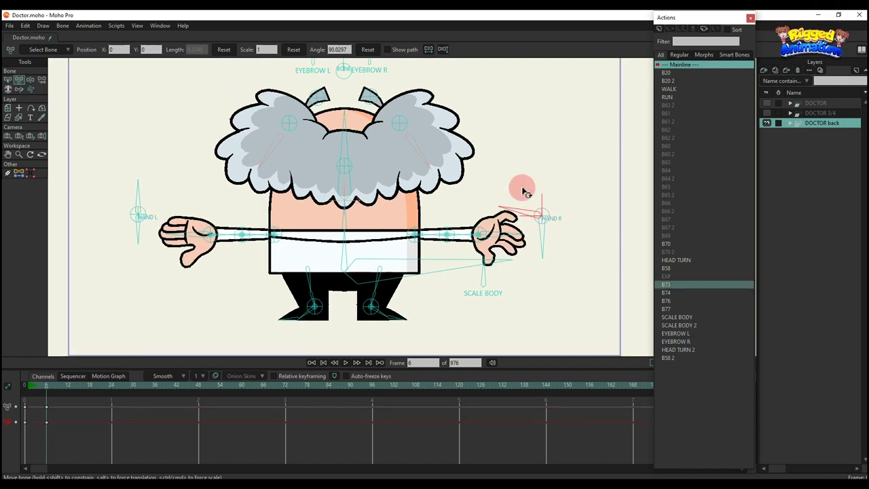
click(533, 197)
- Fold both arms inward across the lower body and rotate the lower HAND L control
scroll(479, 237, up, 1)
drag(448, 245, 330, 291)
drag(173, 248, 117, 226)
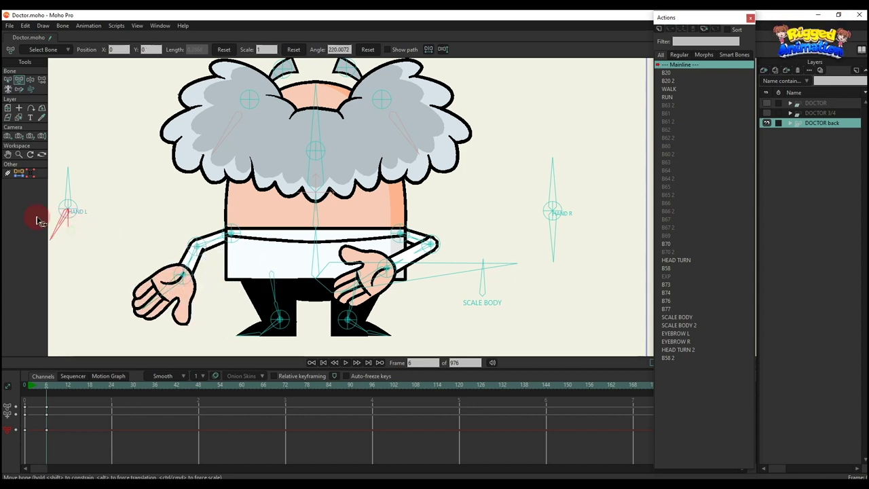
drag(201, 291, 351, 245)
scroll(371, 249, down, 2)
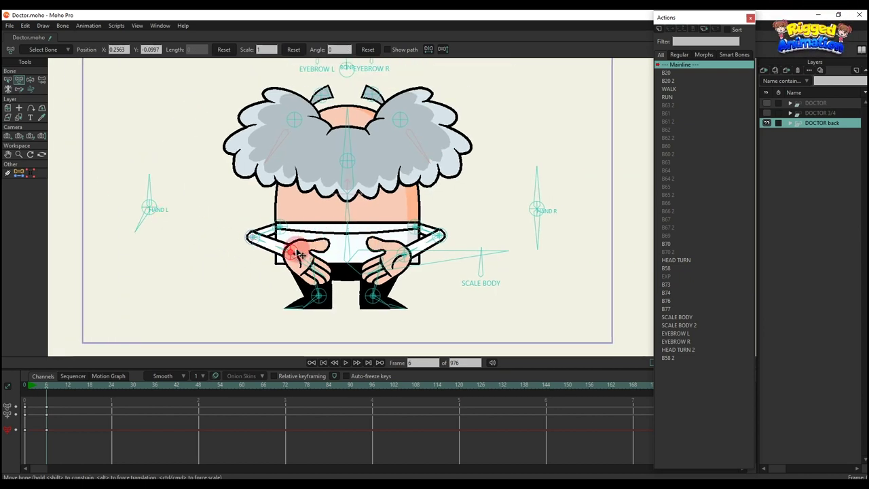
- Move both wrists outward so the arms hang beside the hips with bent elbows
drag(299, 254, 255, 278)
drag(404, 253, 451, 271)
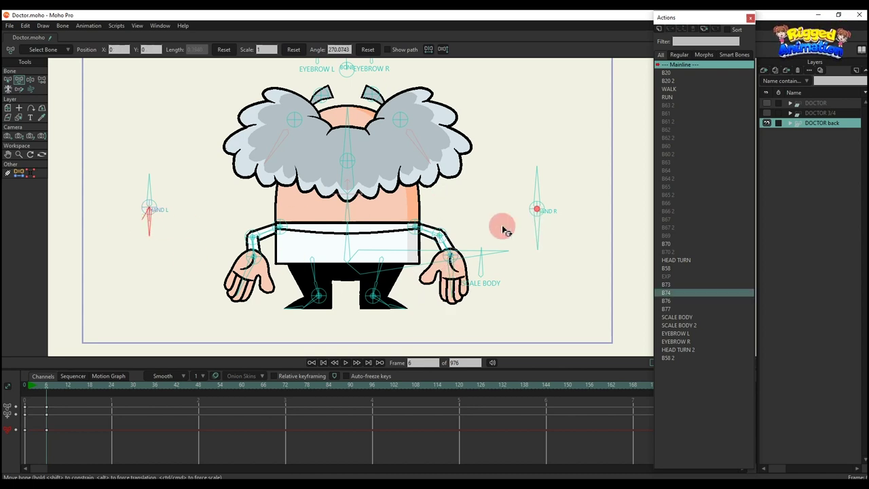
- Rotate the lower HAND R control and move both wrists inward so the torso hides the hands
scroll(460, 264, up, 2)
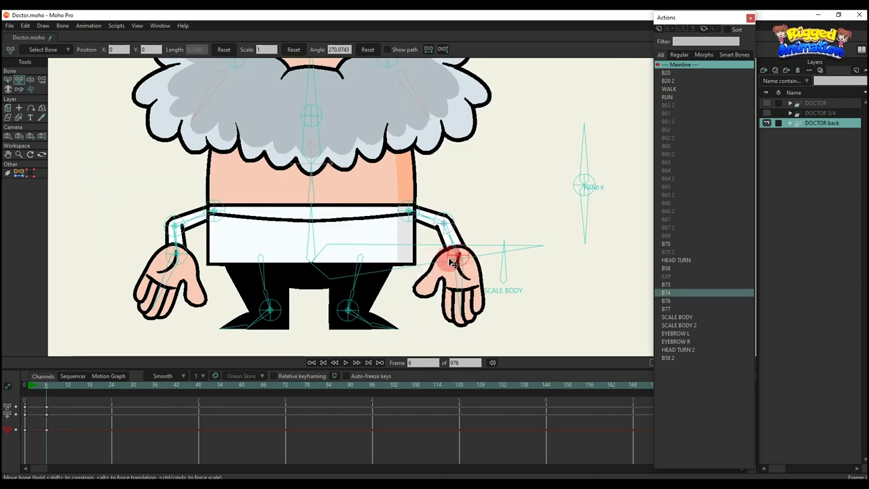
click(588, 209)
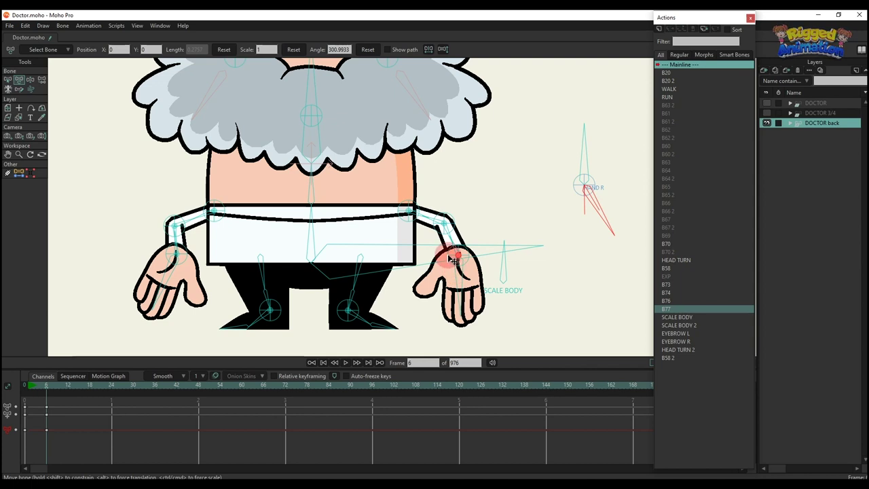
drag(454, 260, 327, 286)
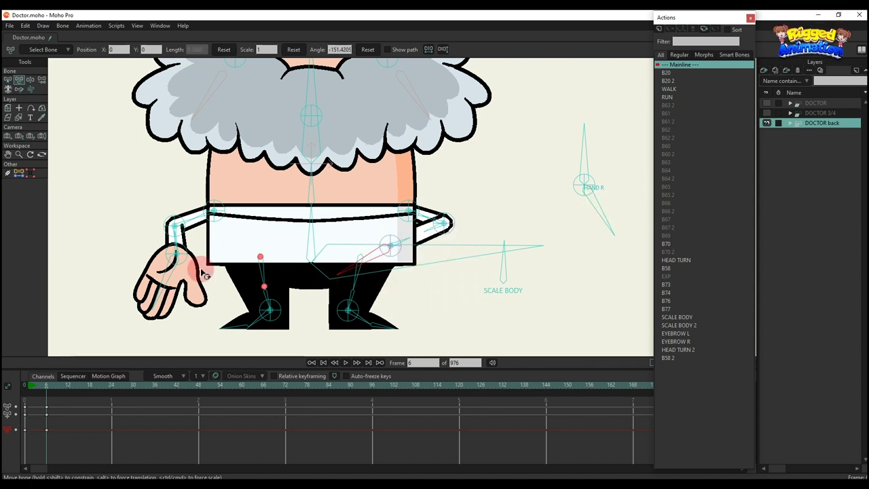
drag(186, 266, 295, 262)
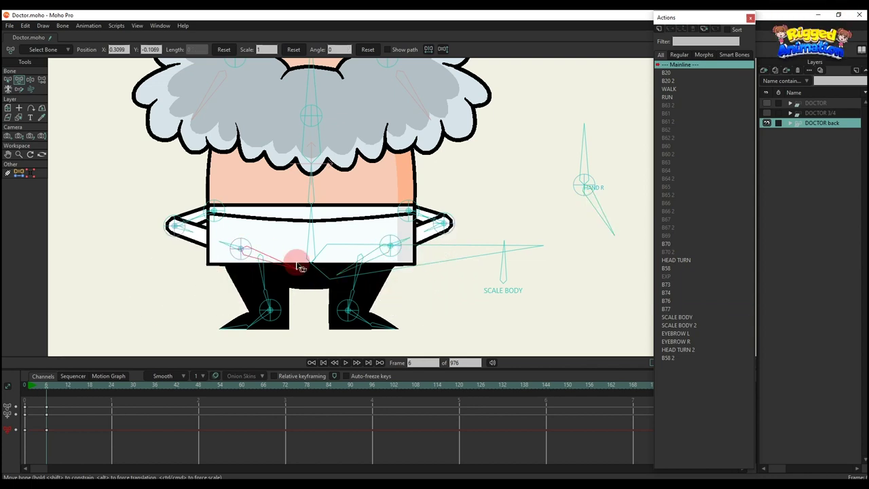
- Rotate the back view's SCALE BODY control to stretch the body, and delete all of the pose keyframes
scroll(337, 259, down, 1)
scroll(430, 266, down, 3)
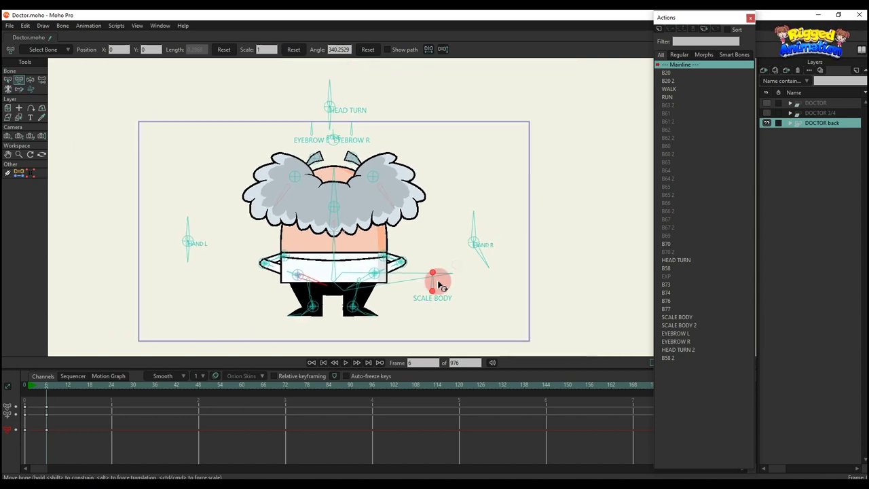
drag(414, 286, 473, 278)
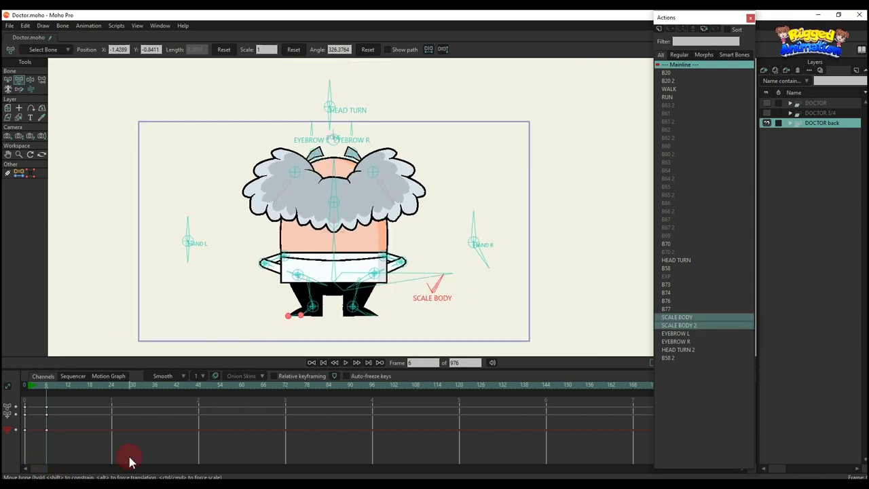
drag(126, 453, 11, 387)
- Insert the WALK action into the back view's timeline at frame 6 and play the animation
click(667, 97)
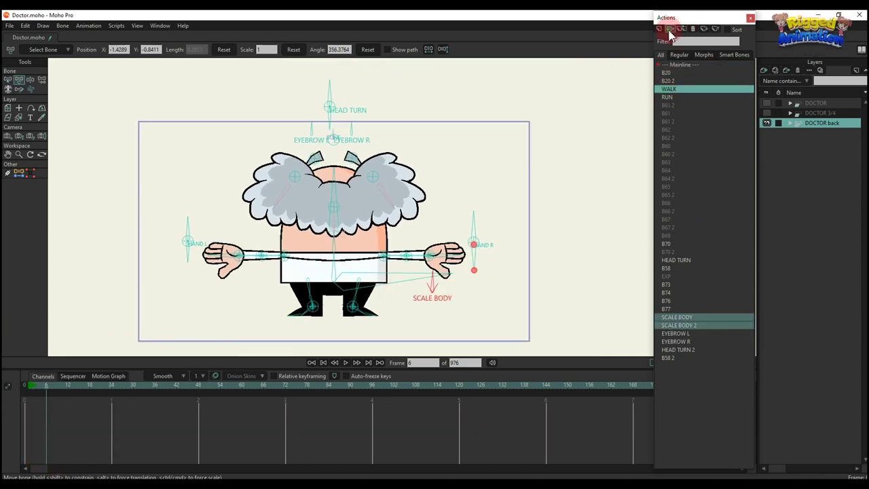
click(670, 29)
key(space)
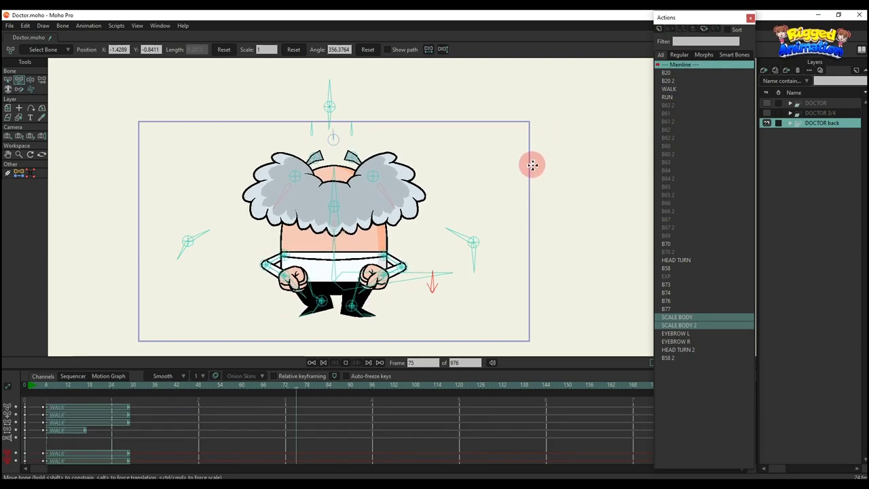
key(space)
- Insert a copy of the RUN action into the back view's timeline at frame 89 and play the animation
click(668, 97)
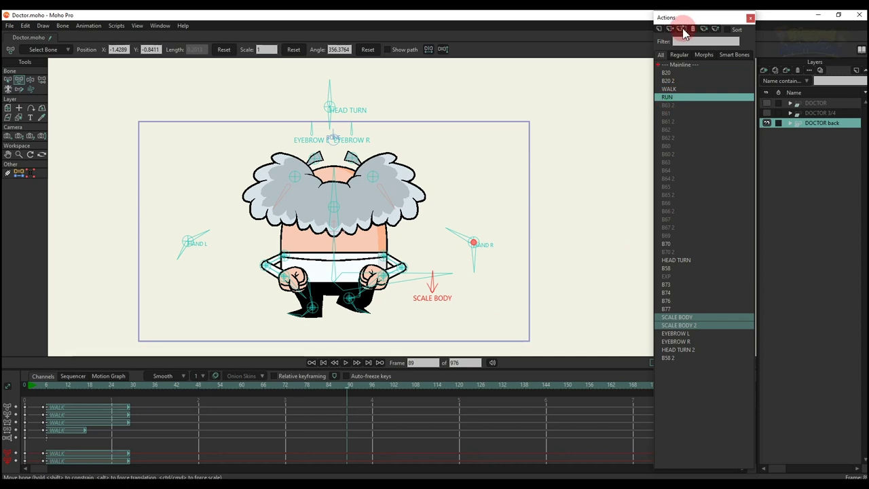
drag(614, 85, 388, 330)
key(space)
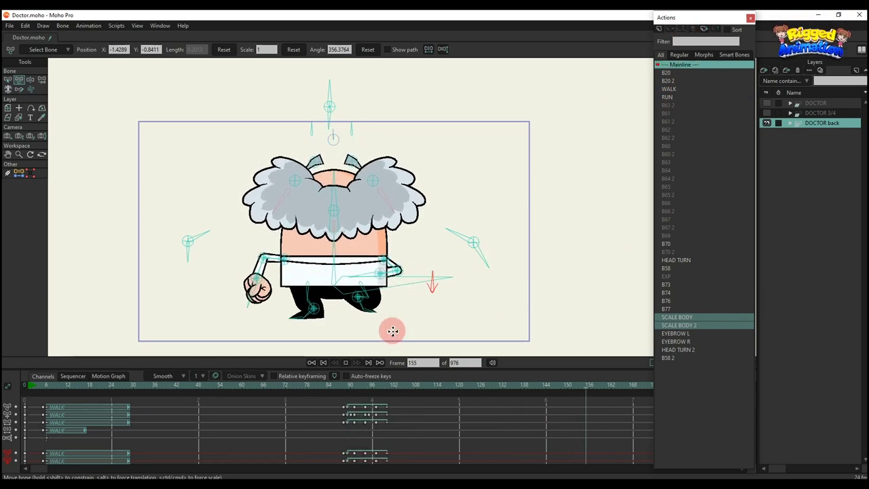
key(space)
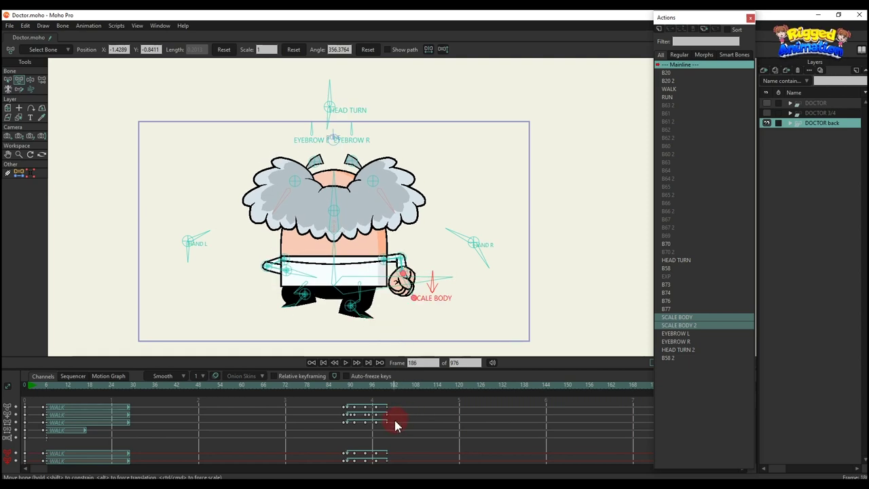
- Clear all timeline keys and make the DOCTOR 3/4 and DOCTOR layers visible at frame 0
scroll(395, 420, down, 1)
drag(41, 386, 17, 384)
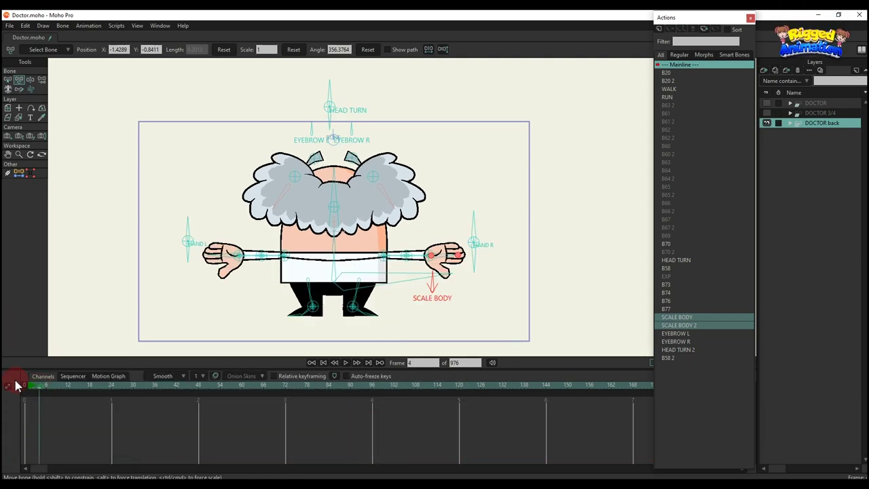
click(768, 113)
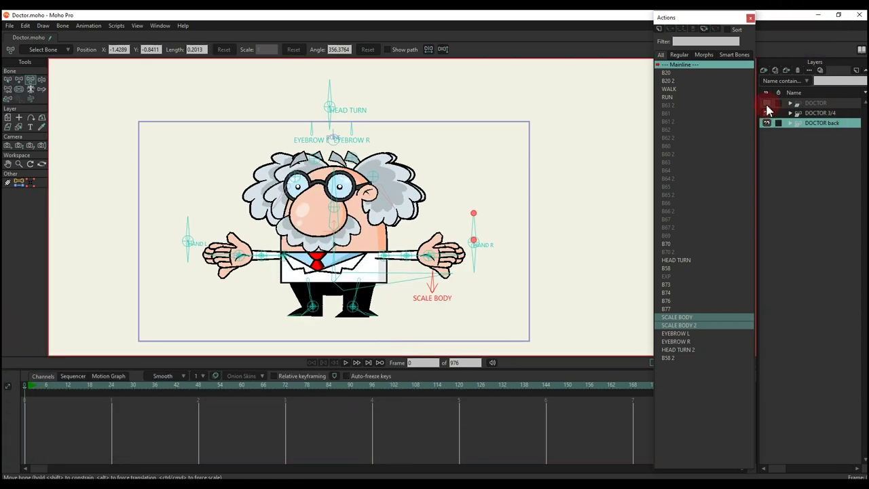
click(767, 104)
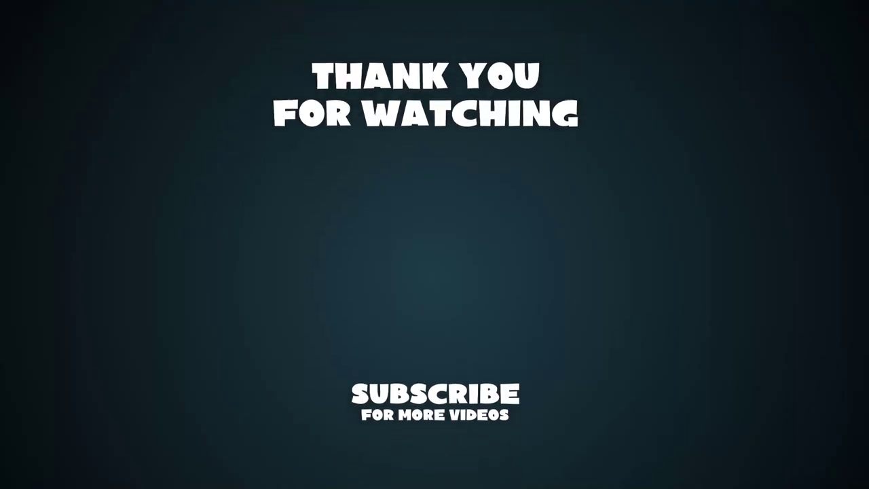